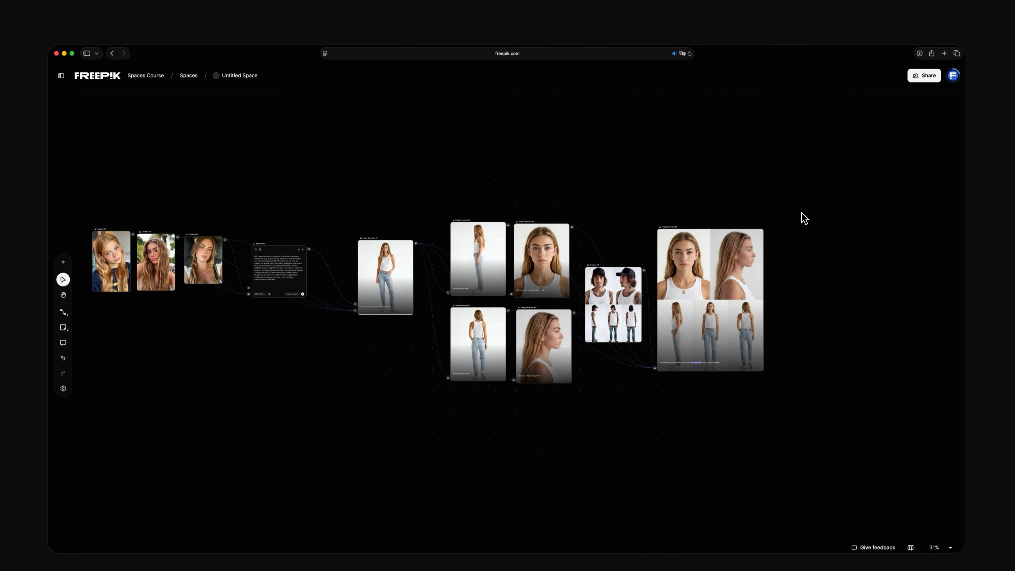
left_click_drag(803, 197, 120, 326)
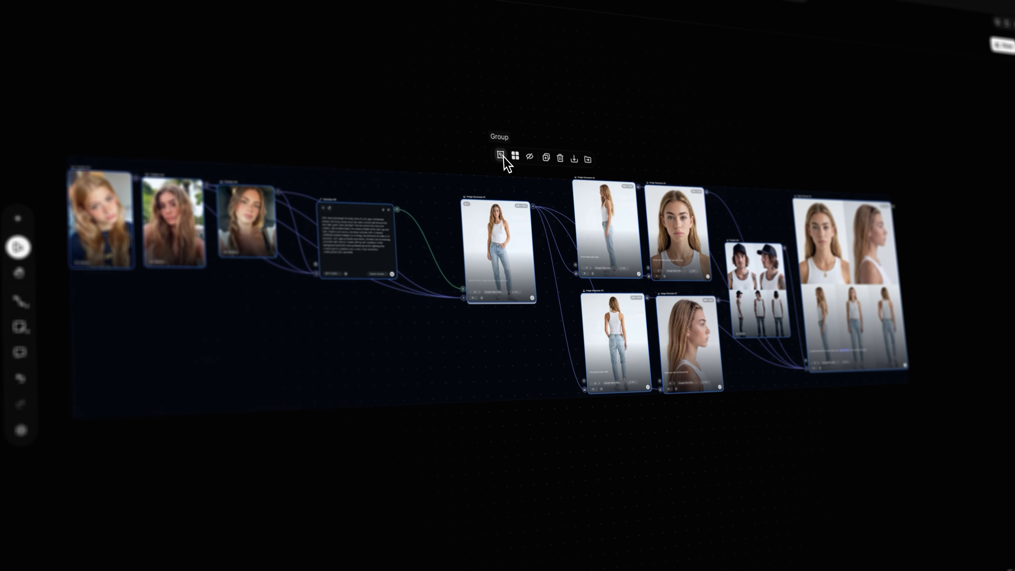
left_click(504, 154)
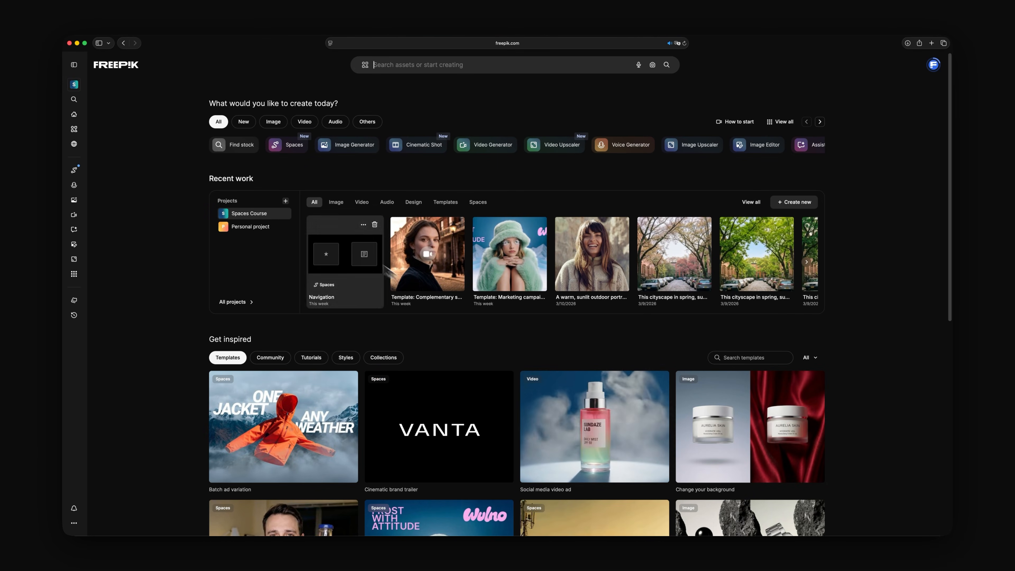
- Open Spaces and place the three portrait reference photos side by side on an empty canvas
left_click(287, 146)
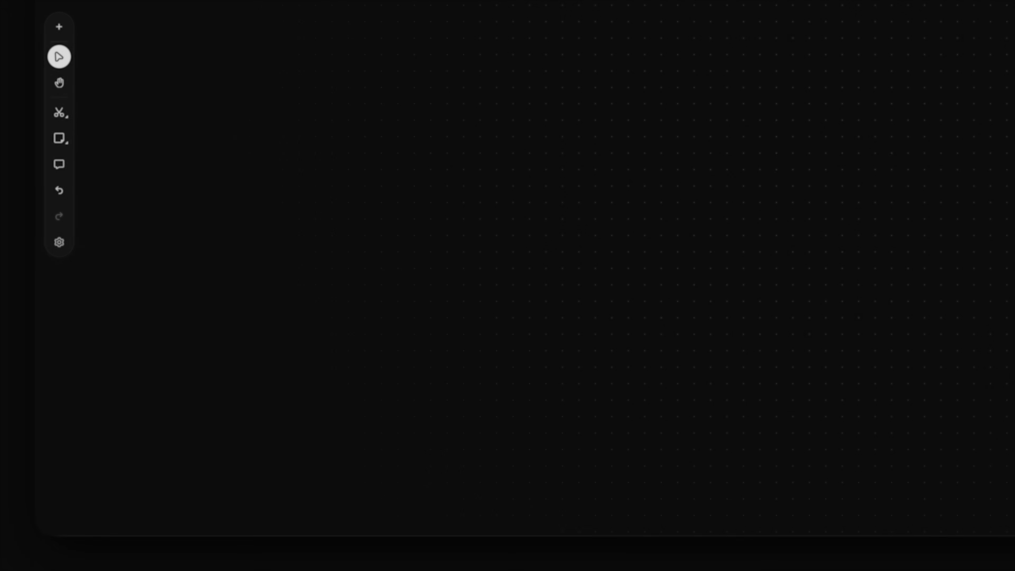
left_click_drag(482, 433, 798, 163)
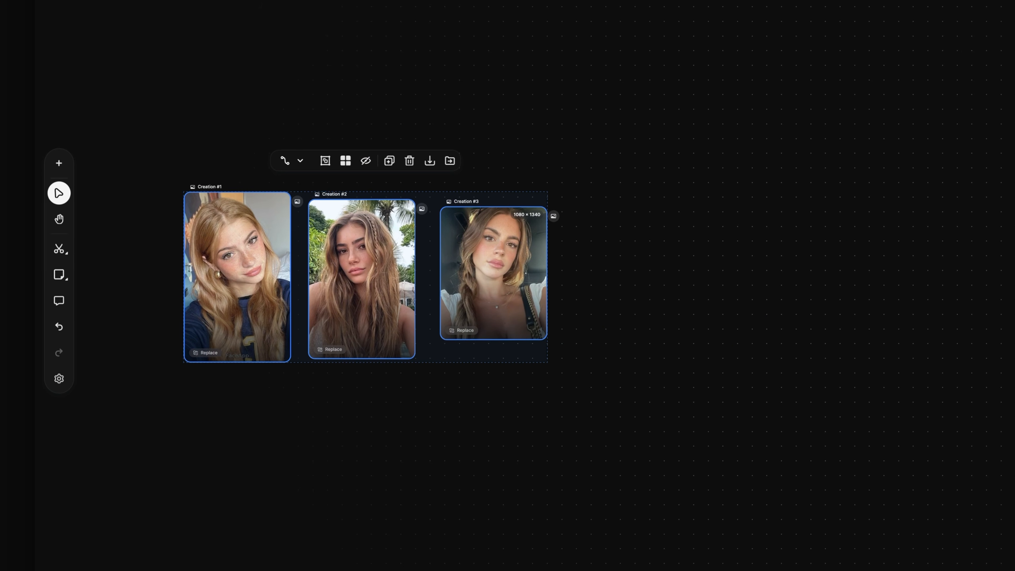
key("Escape")
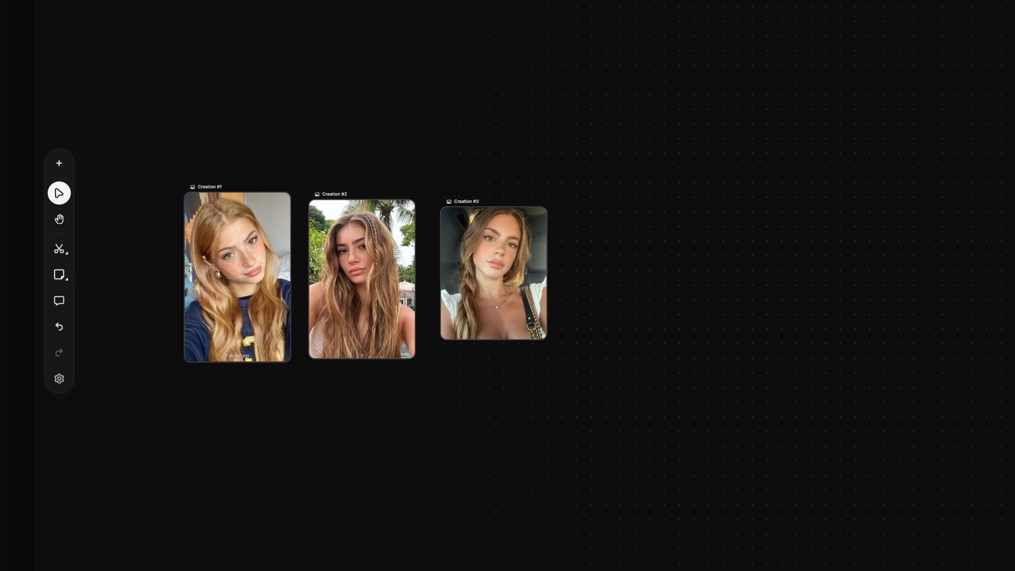
left_click_drag(519, 297, 273, 209)
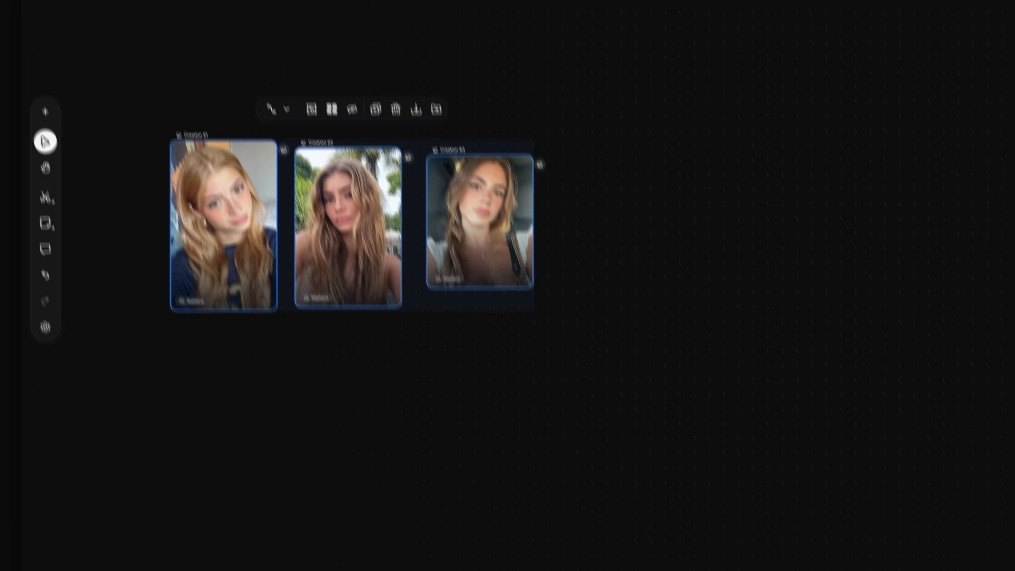
- Add an Assistant node fed by the three portraits, with a prompt for a 25-year-old blonde UGC-style character in a full-body studio shot
right_click(629, 276)
left_click(685, 457)
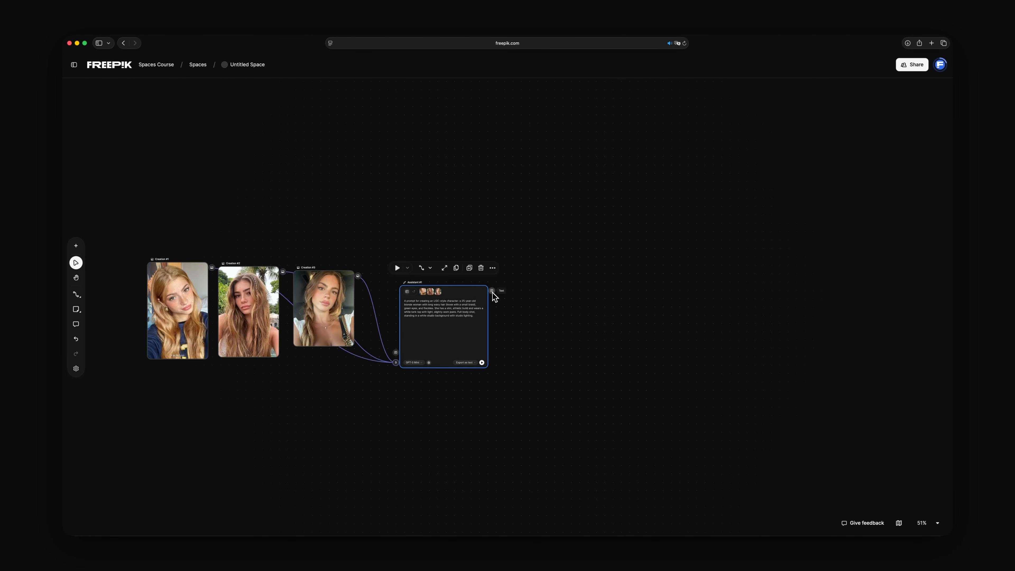
- Add an Image Generator from the Assistant's text output, set it to Google Nano Banana and 3:4, and connect the three portraits to it
left_click_drag(492, 291, 577, 359)
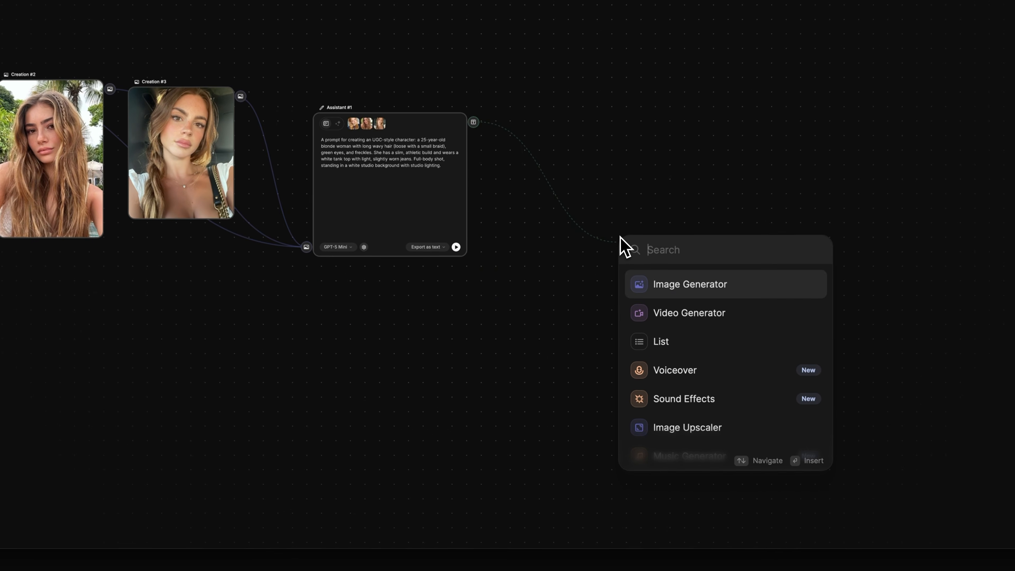
left_click(664, 285)
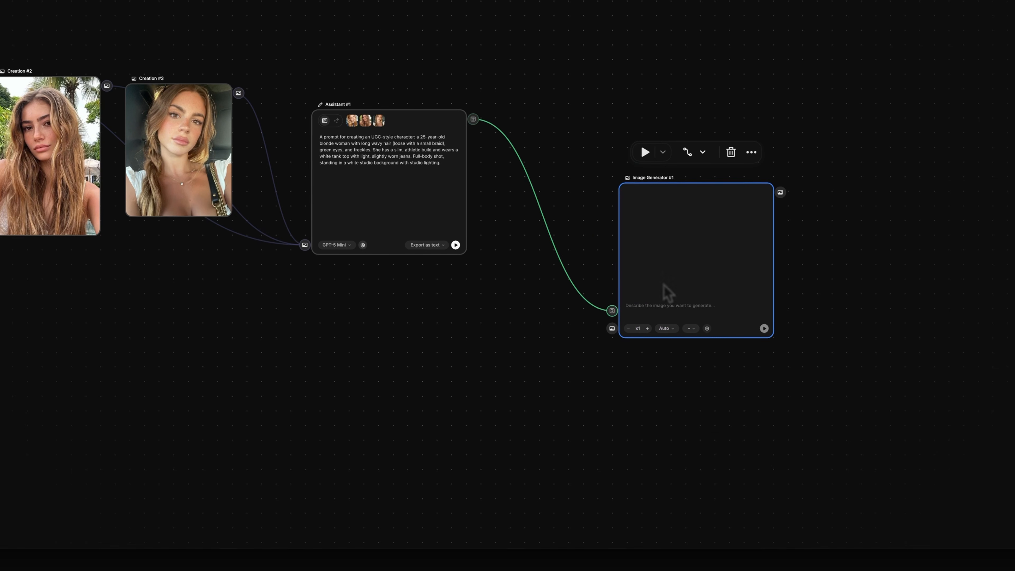
left_click_drag(658, 196, 650, 108)
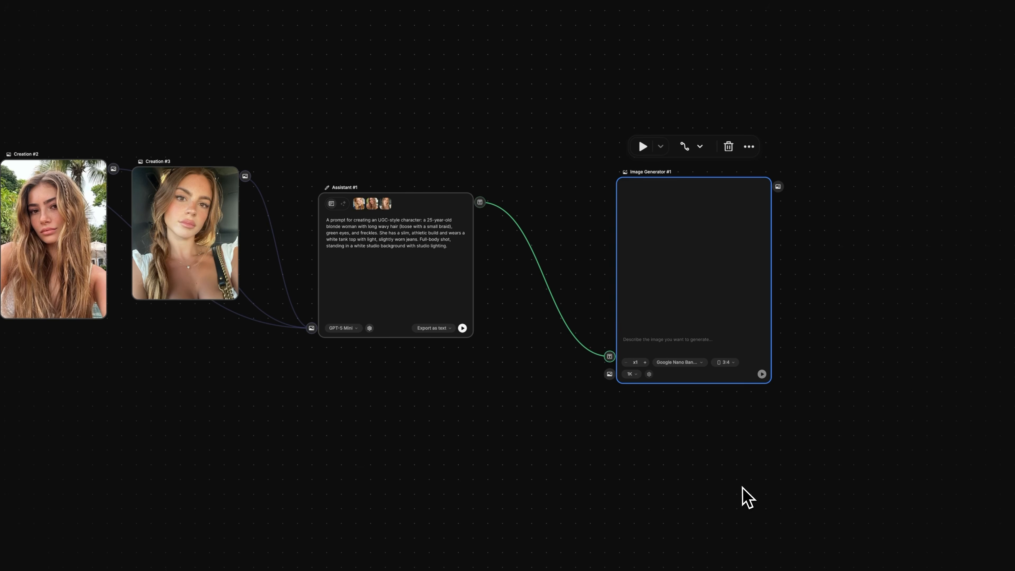
left_click_drag(247, 177, 617, 376)
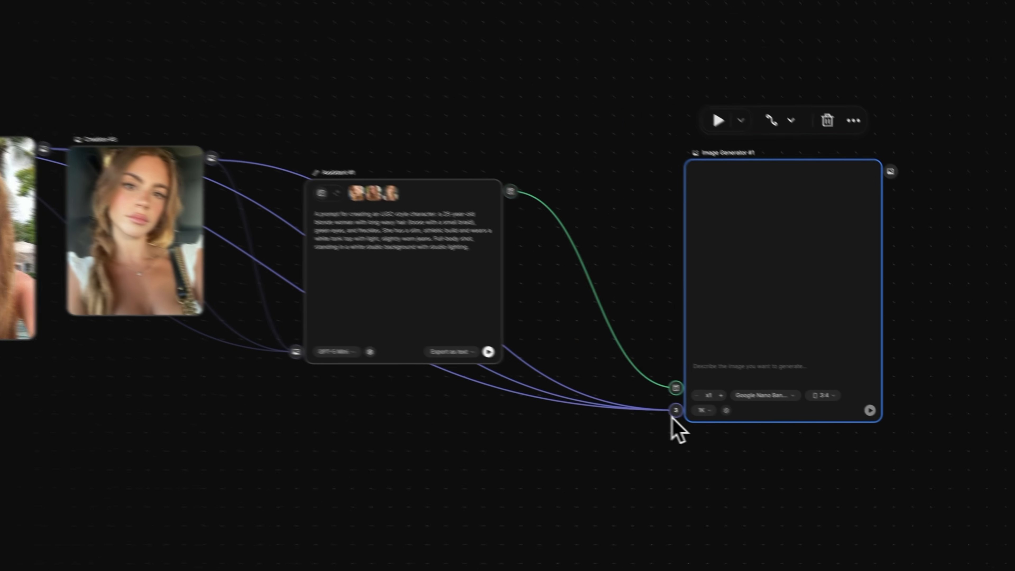
- Run the workflow from the Assistant node onward to generate the full-body character image
left_click(554, 367)
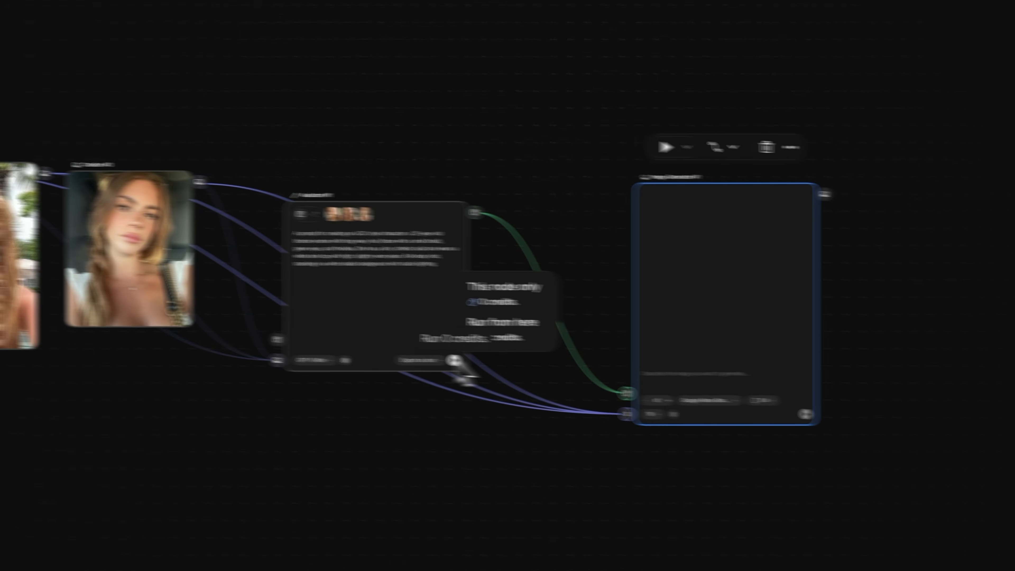
left_click(607, 346)
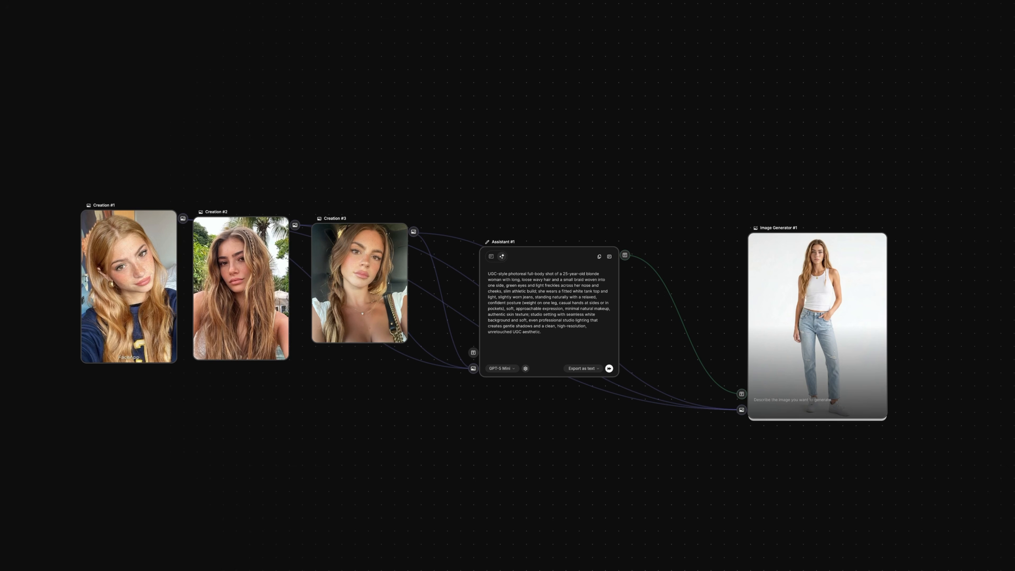
- Add four Image Generators fed by the full-body image and generate full-body side and back views plus close-up front and side profile portraits
left_click_drag(894, 241, 986, 239)
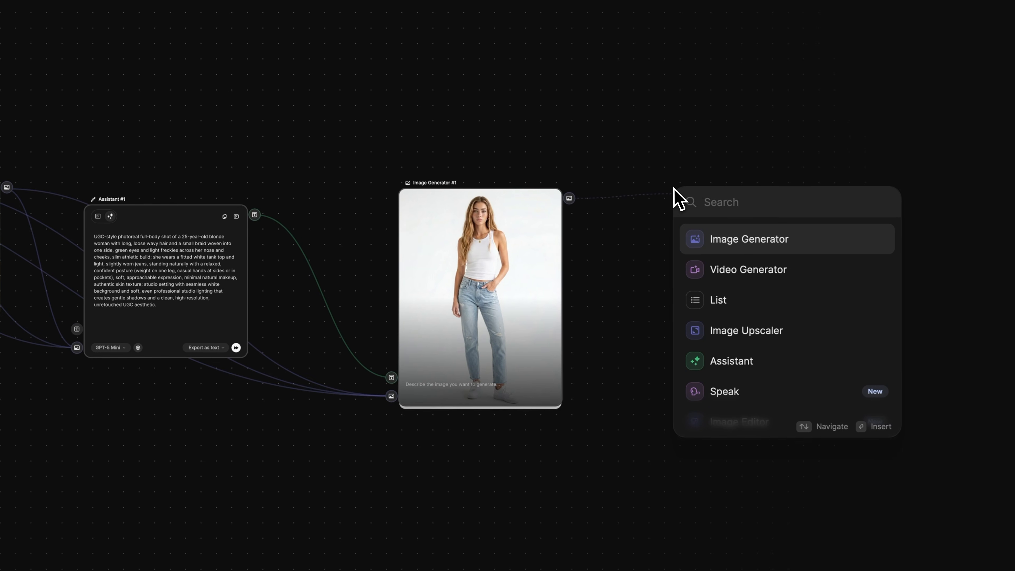
left_click(723, 242)
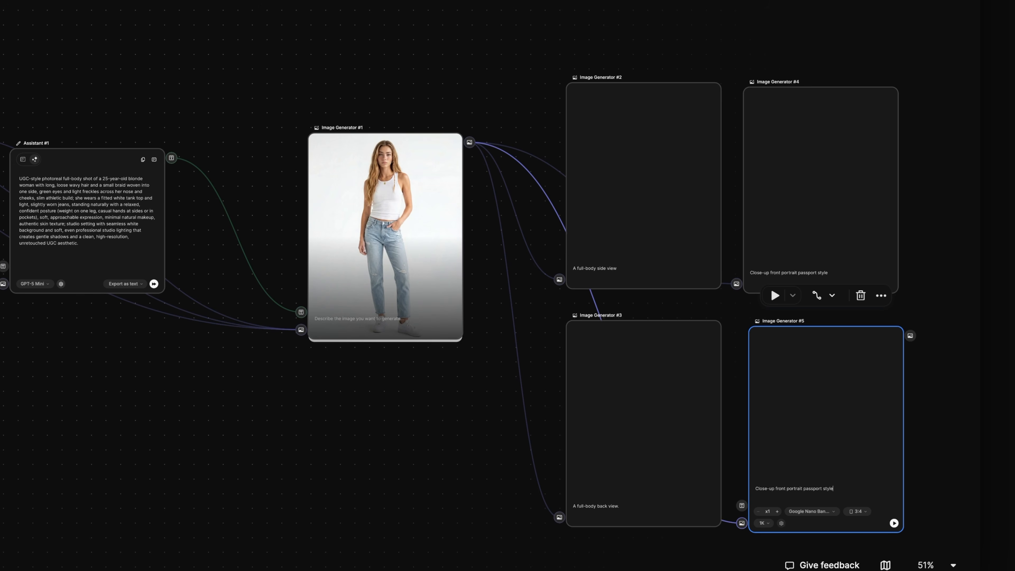
left_click(643, 184)
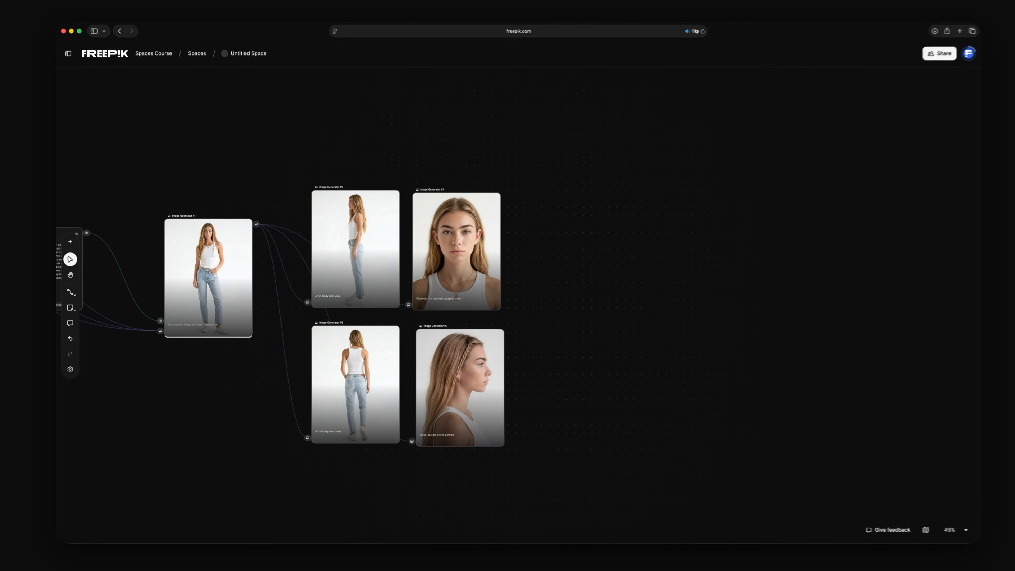
- Place the man's profile sheet on the canvas and connect it to a new Image Generator prompted for the same layout with the girl images
left_click_drag(445, 433, 550, 331)
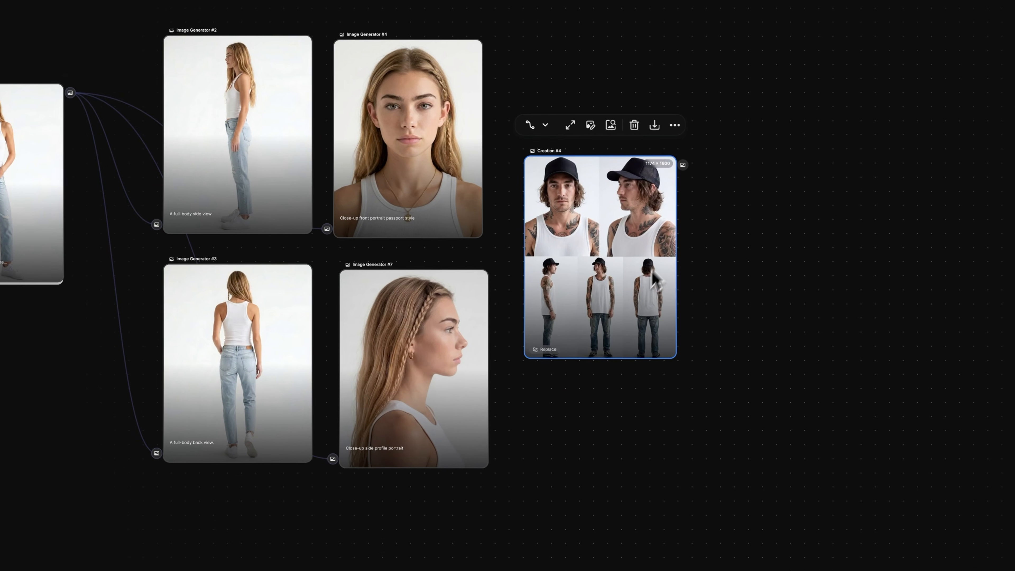
left_click_drag(753, 340, 753, 341)
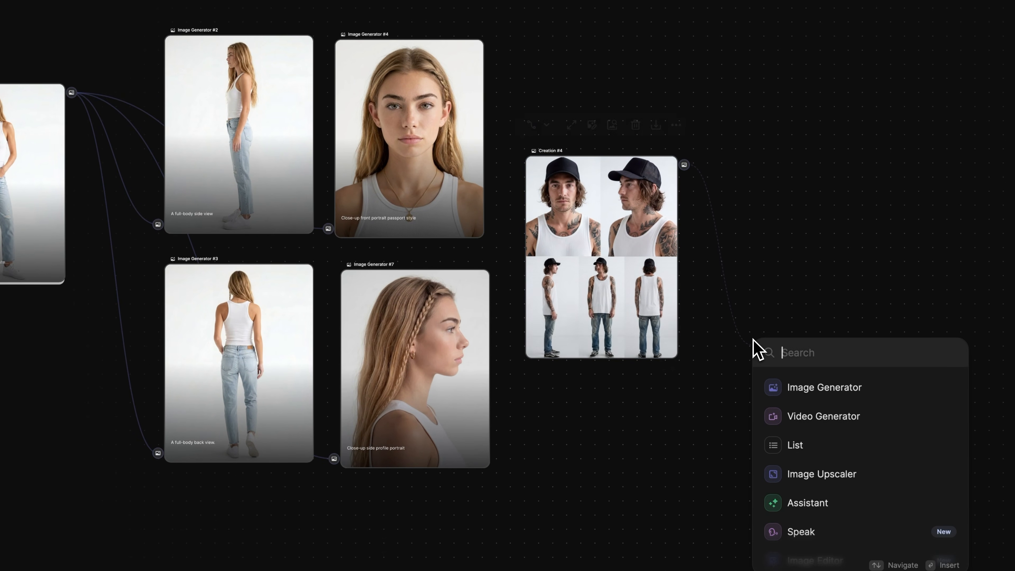
left_click(811, 388)
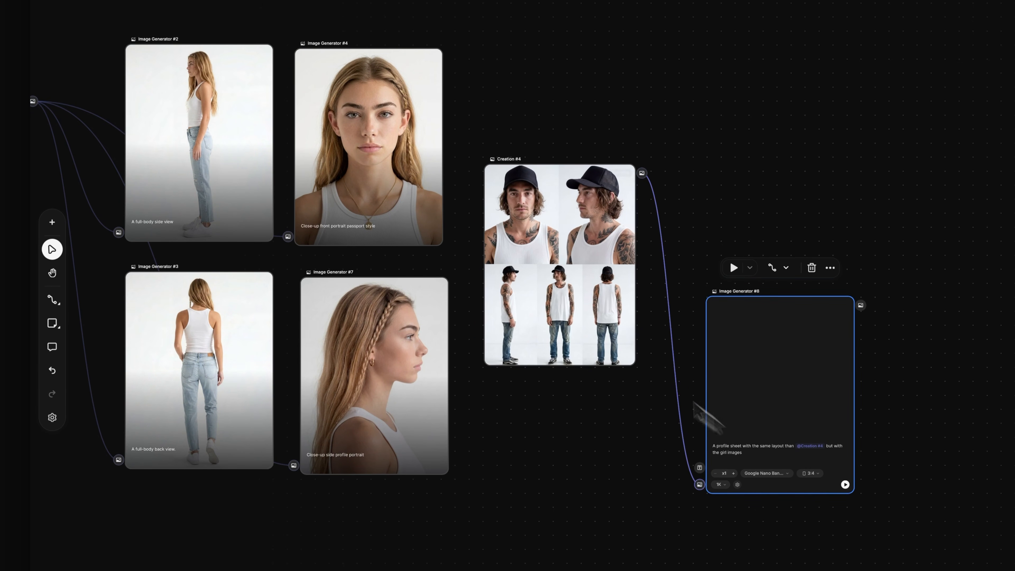
- Connect the four character views to the profile sheet generator and run it
left_click(270, 68)
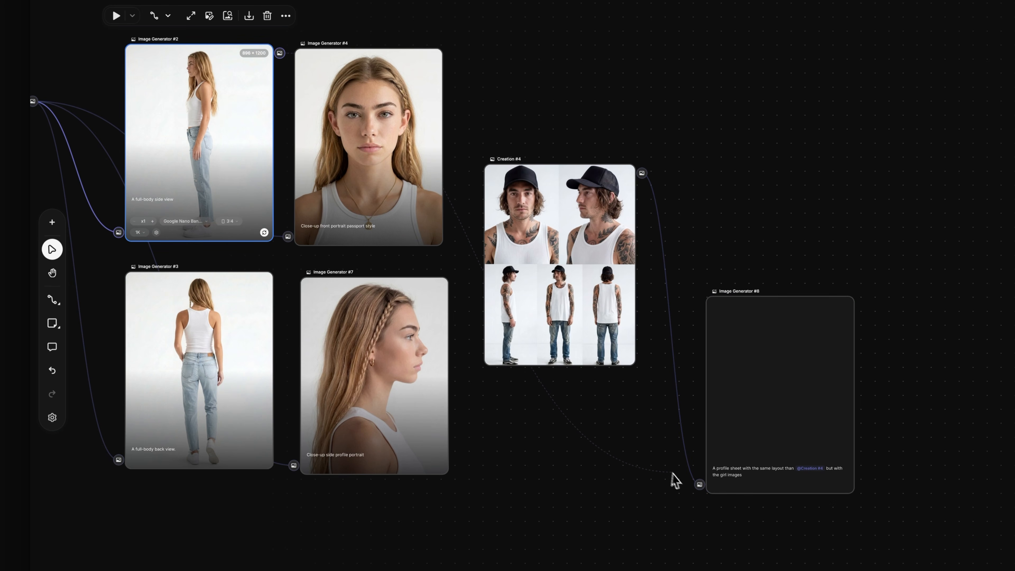
left_click_drag(673, 473, 700, 484)
left_click(845, 485)
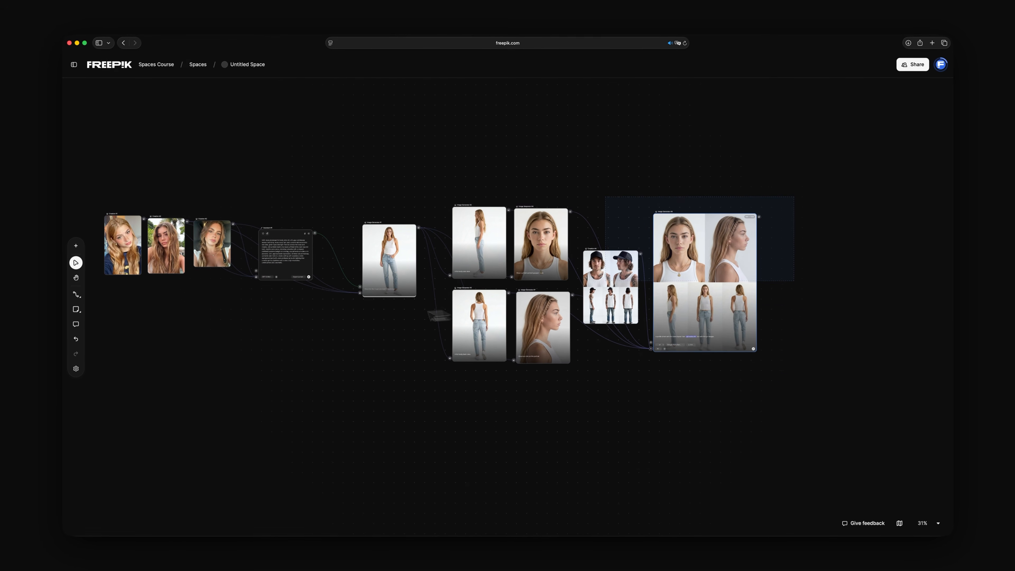
- Group all the character workflow nodes, from the portraits to the profile sheet, and rename the group
left_click_drag(437, 316, 182, 316)
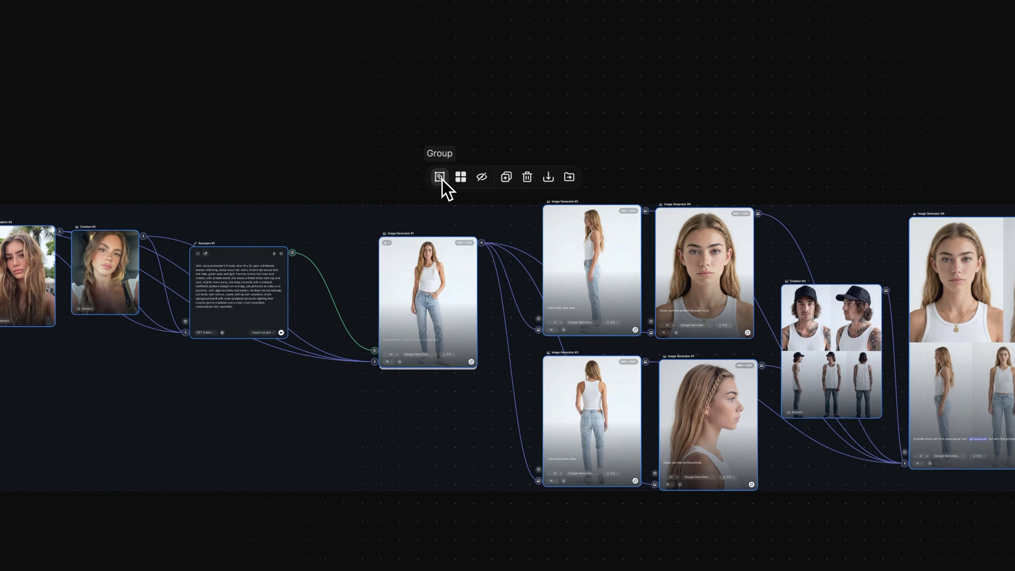
left_click(440, 177)
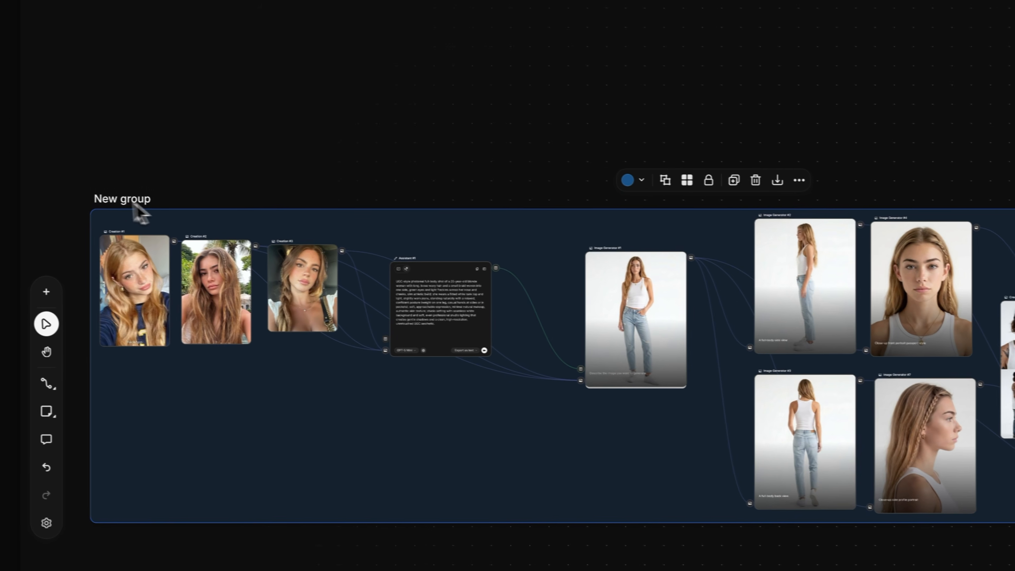
type("G")
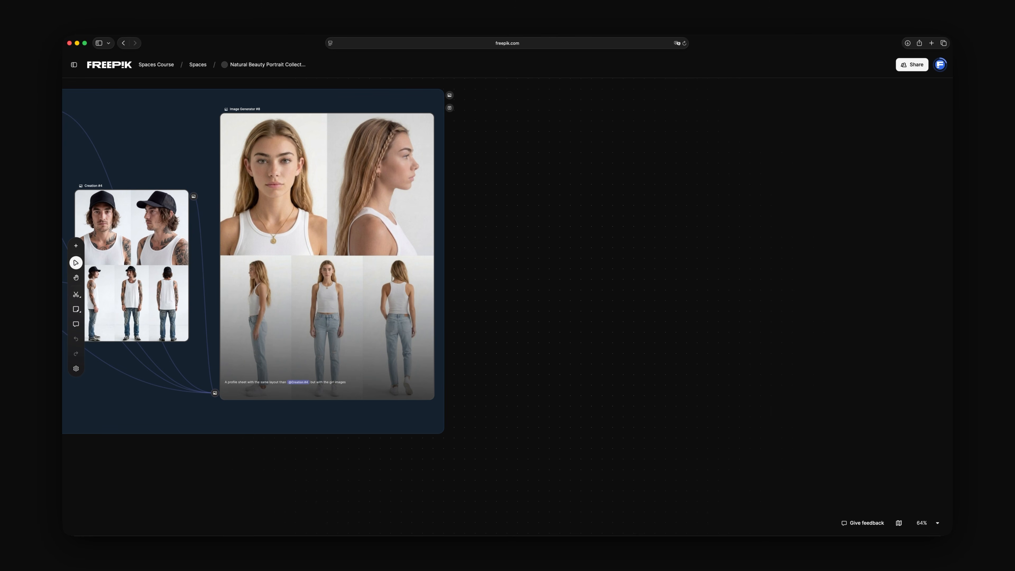
- Place three UGC reference photos beside the group and connect them to a new Assistant node
left_click_drag(584, 271, 585, 274)
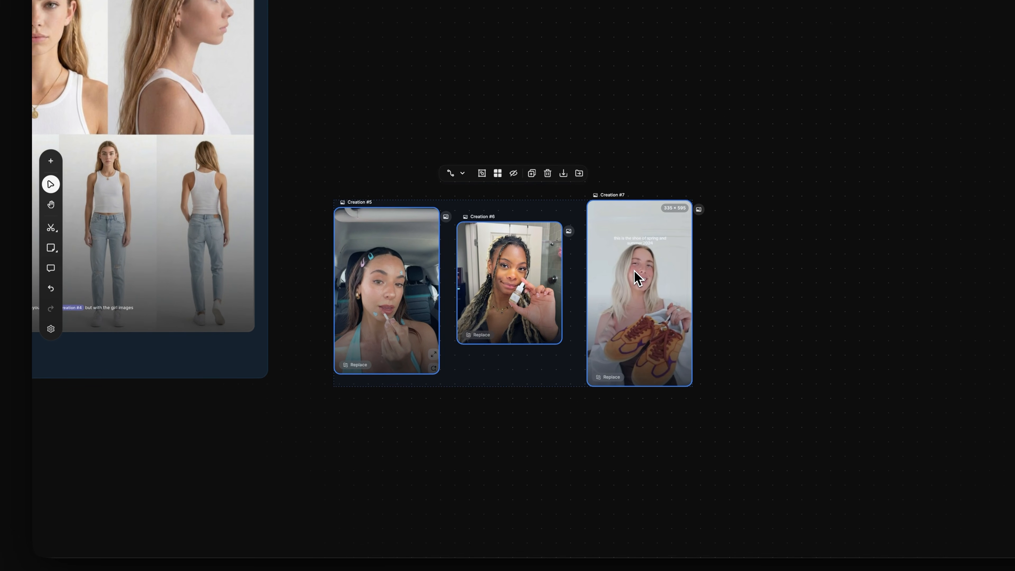
key("n")
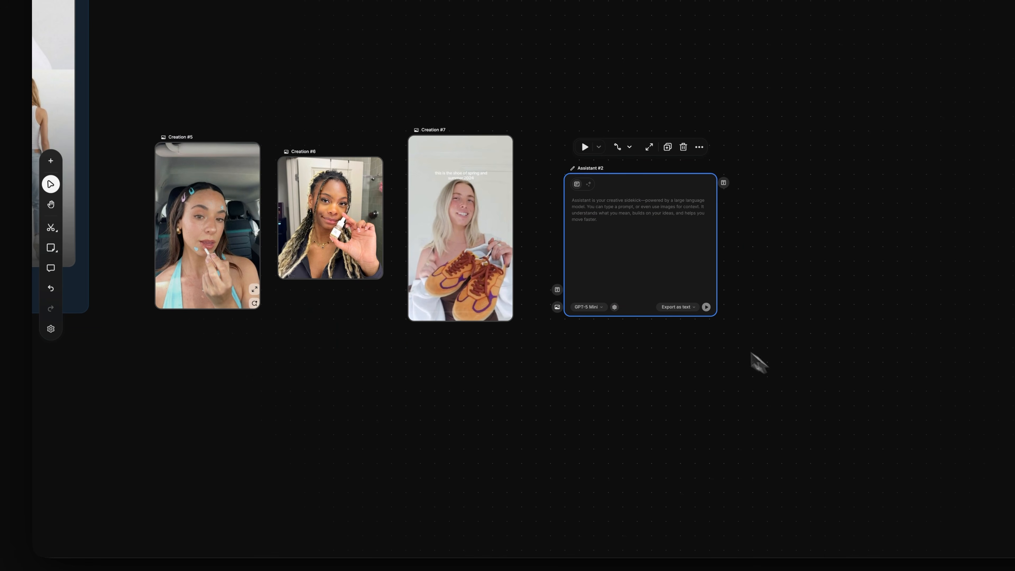
left_click_drag(267, 152, 556, 308)
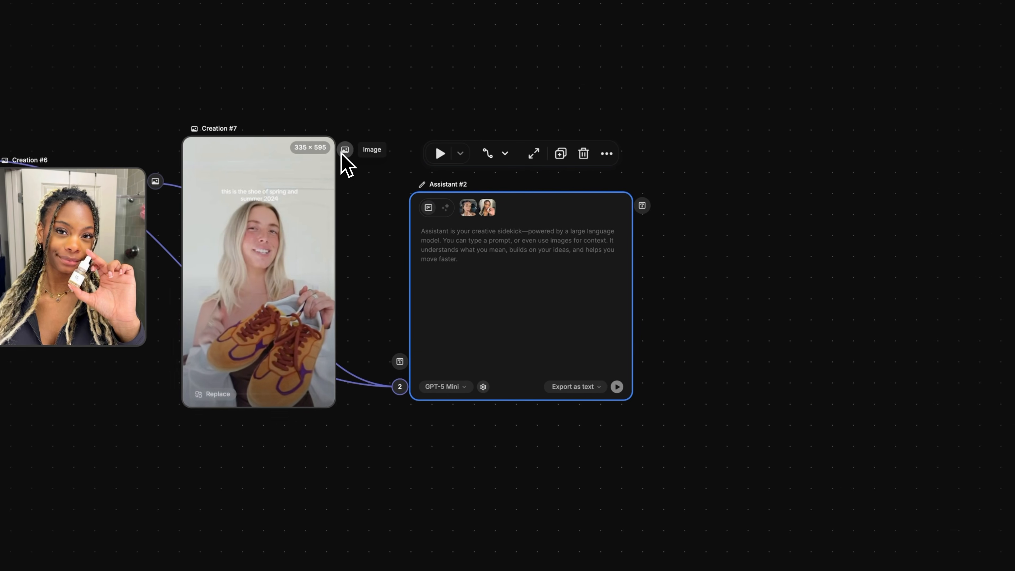
left_click_drag(358, 149, 413, 386)
- Enter the second Assistant's prompt for a frontal amateur-selfie-style portrait of a woman in a car's front seat, with no steering wheel or phone visible
type("A prompt for creating an image matchi")
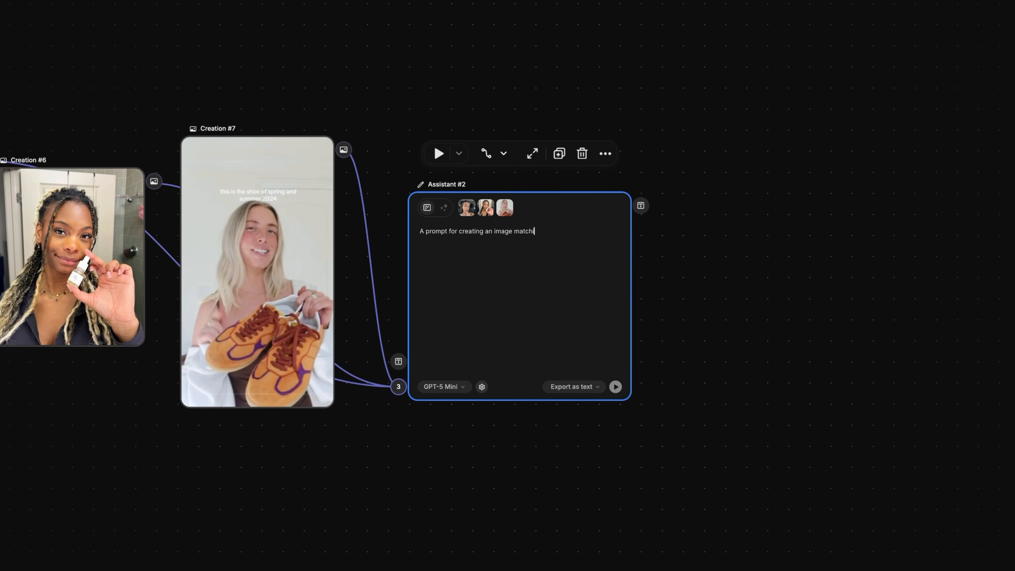
type("ng the reference framing: a woman sitting in the front seat of a car, facing the camera. High quality but wi")
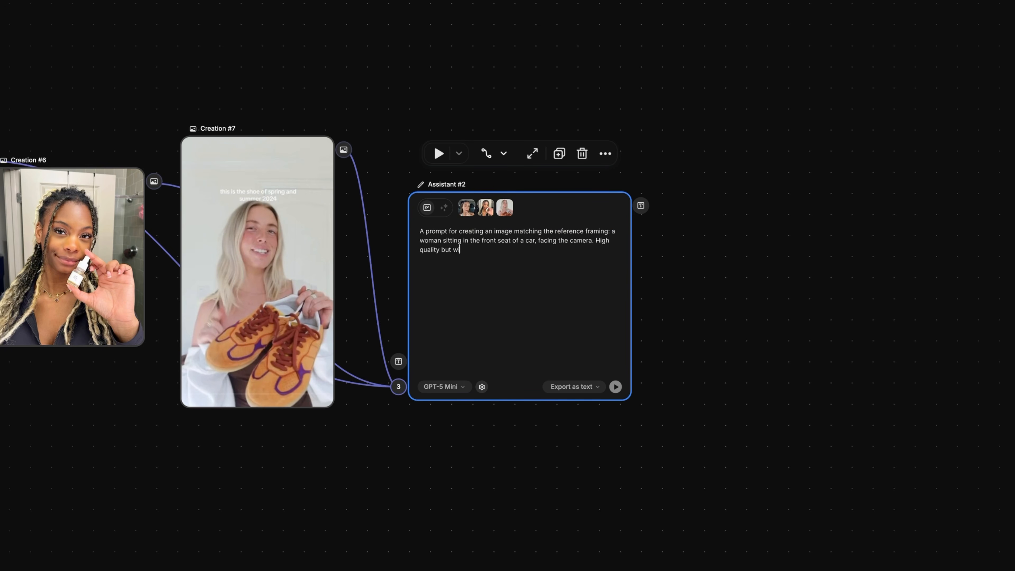
type("th an imperfect, amateur selfie aesthetic—natural look, not overly polished, with realistic textures and a s")
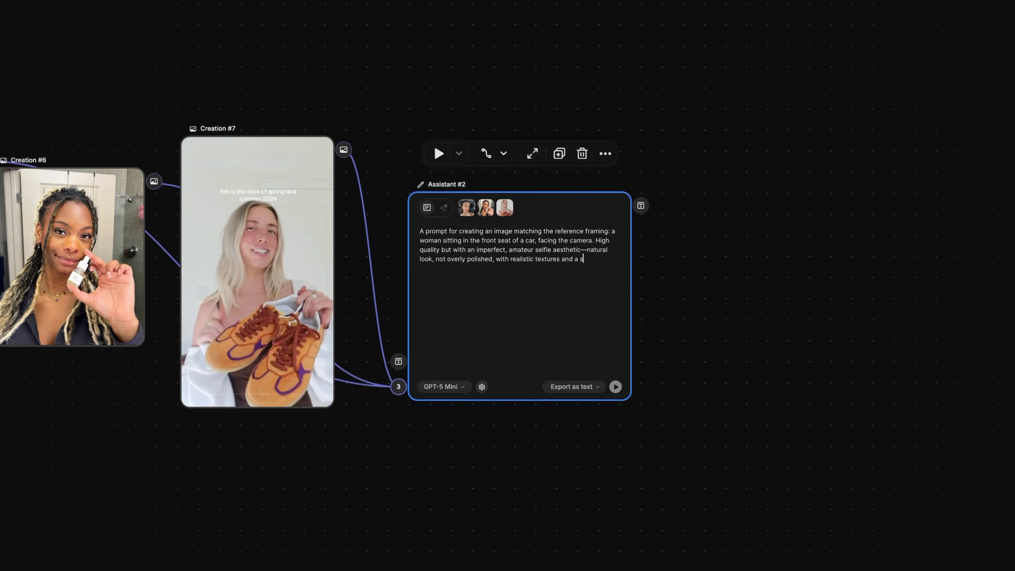
type("pontaneous feel. No steering wheel or phone visible. Shot as if recorded on a tripod placed in front of(not visible). Frontal portrait, looking directly at the camera.")
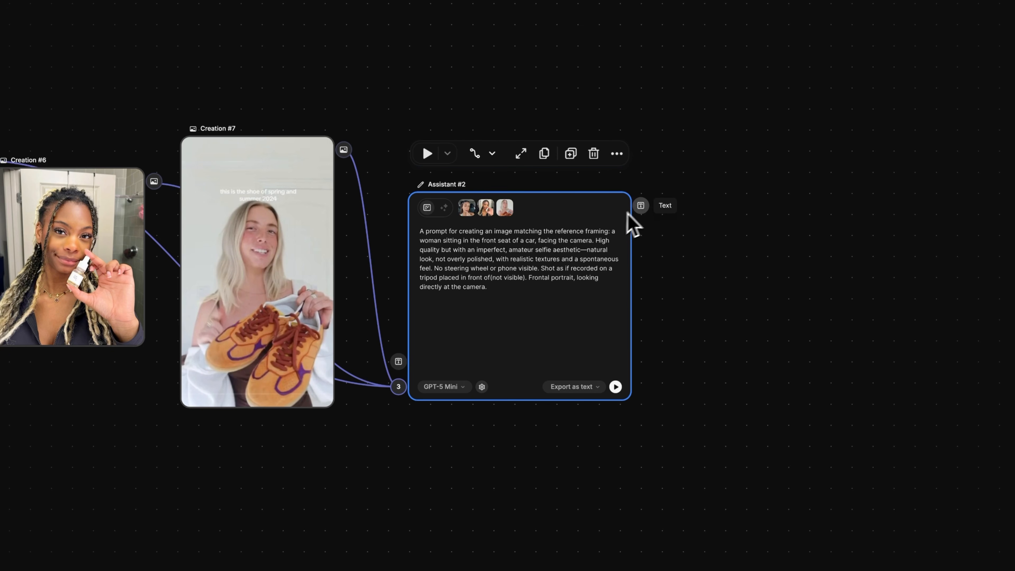
- Add an Image Generator from the second Assistant's text output and connect the character profile sheet to its image input
left_click_drag(641, 206, 863, 203)
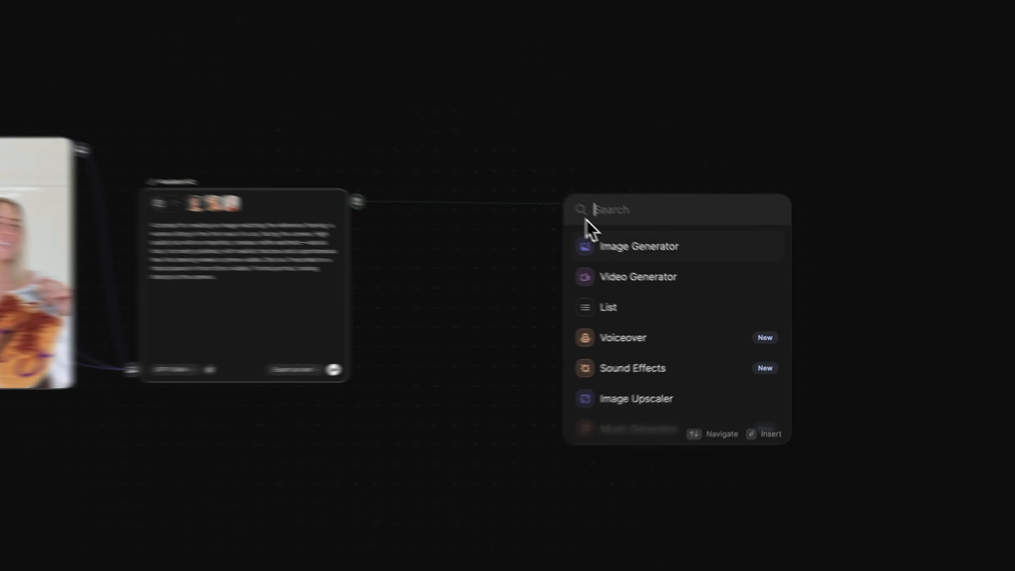
left_click(975, 249)
scroll(699, 288, "down", 5)
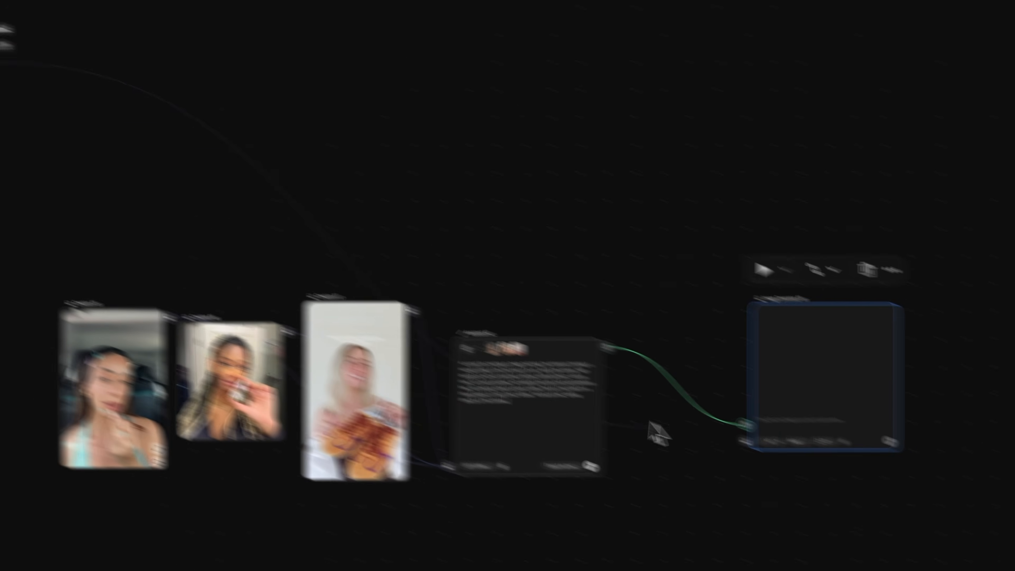
left_click(598, 385)
scroll(598, 385, "up", 8)
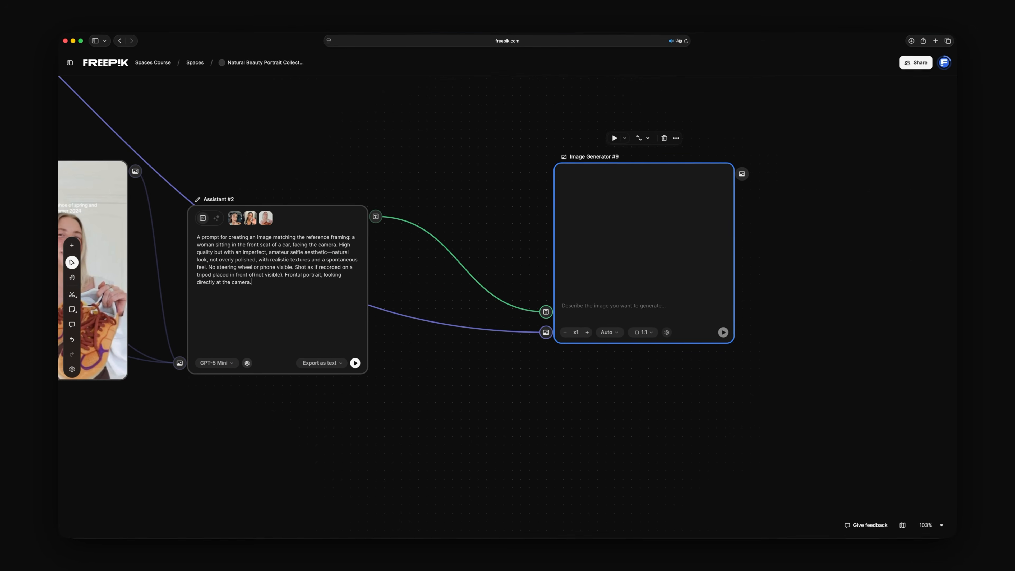
- Set the car selfie's Image Generator to a Google Nano Banana model with a 9:16 aspect ratio and 4K resolution
left_click(682, 332)
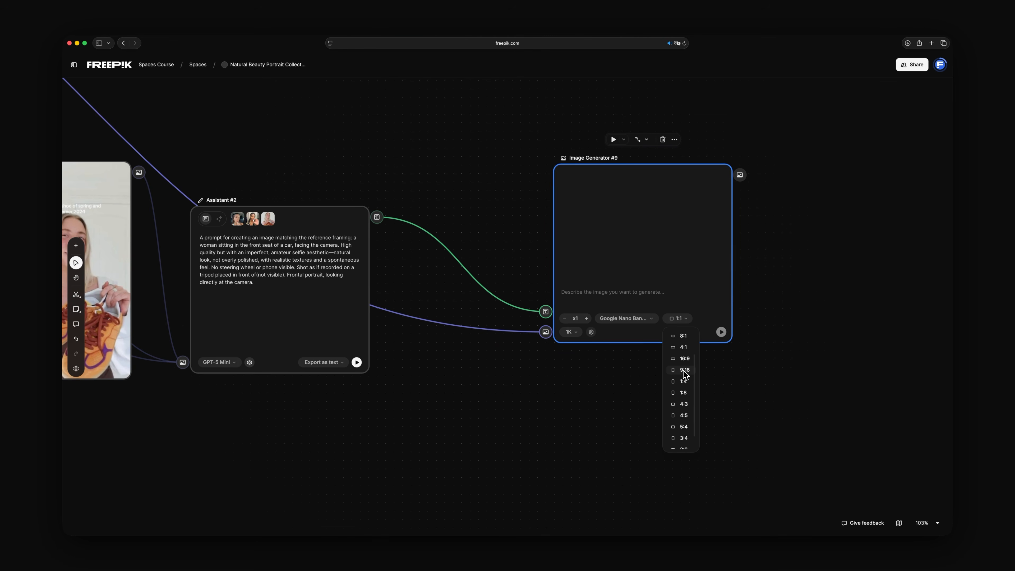
left_click(688, 377)
left_click(572, 470)
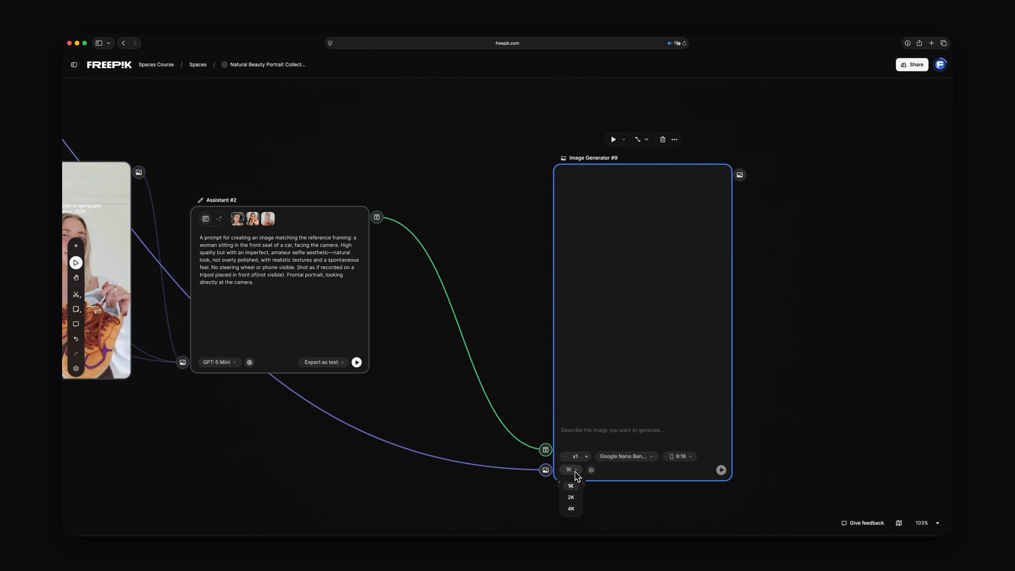
left_click(571, 509)
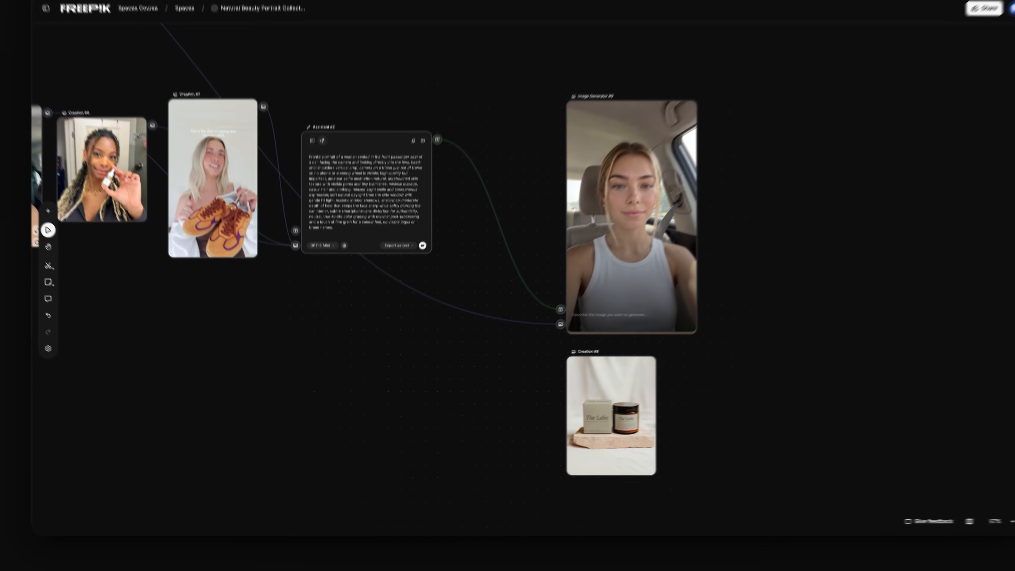
- Add another Image Generator from the car selfie's output and connect the product photo of the box and jar to its image input
left_click_drag(698, 135, 795, 195)
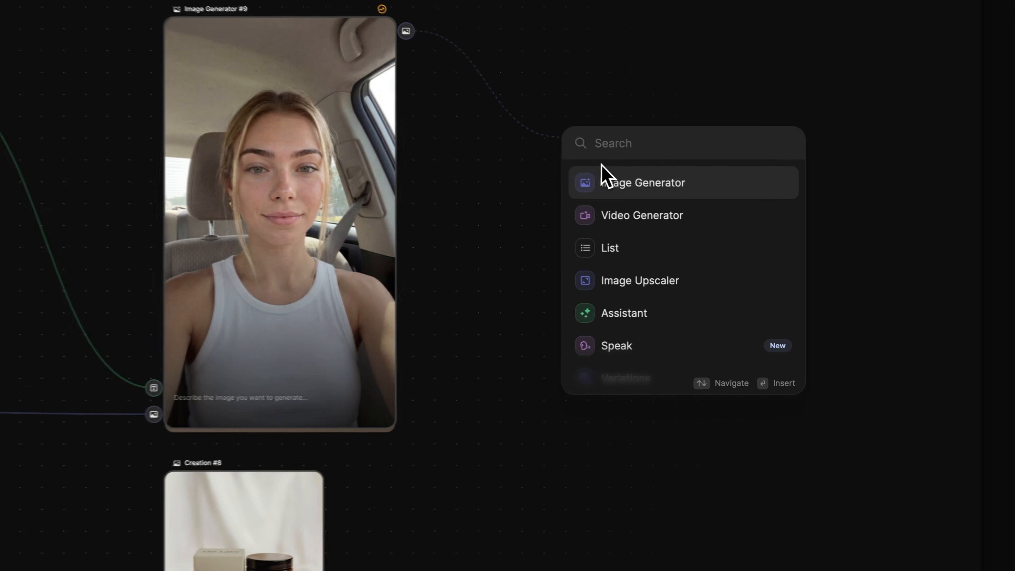
left_click(610, 180)
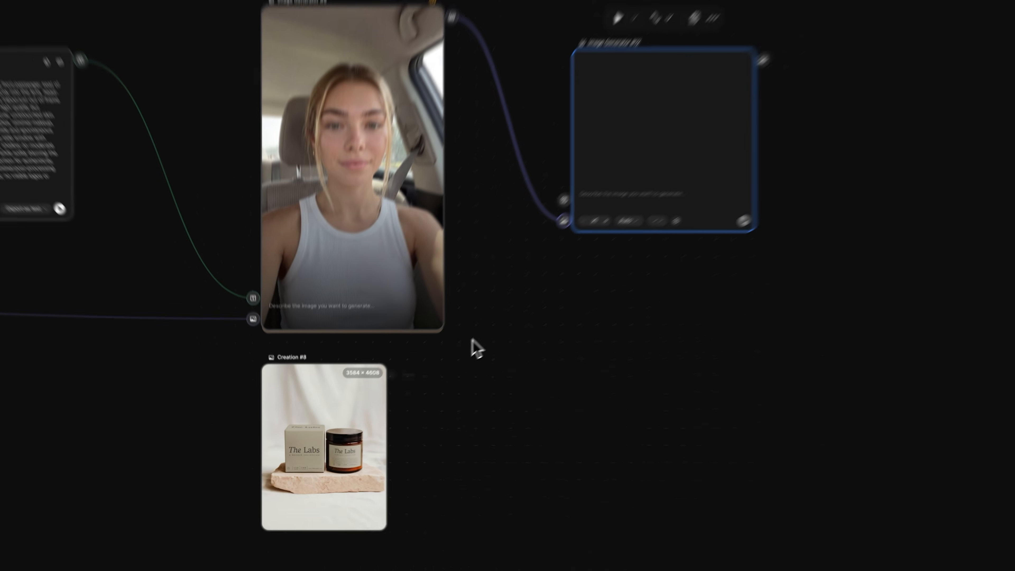
left_click_drag(333, 462, 404, 417)
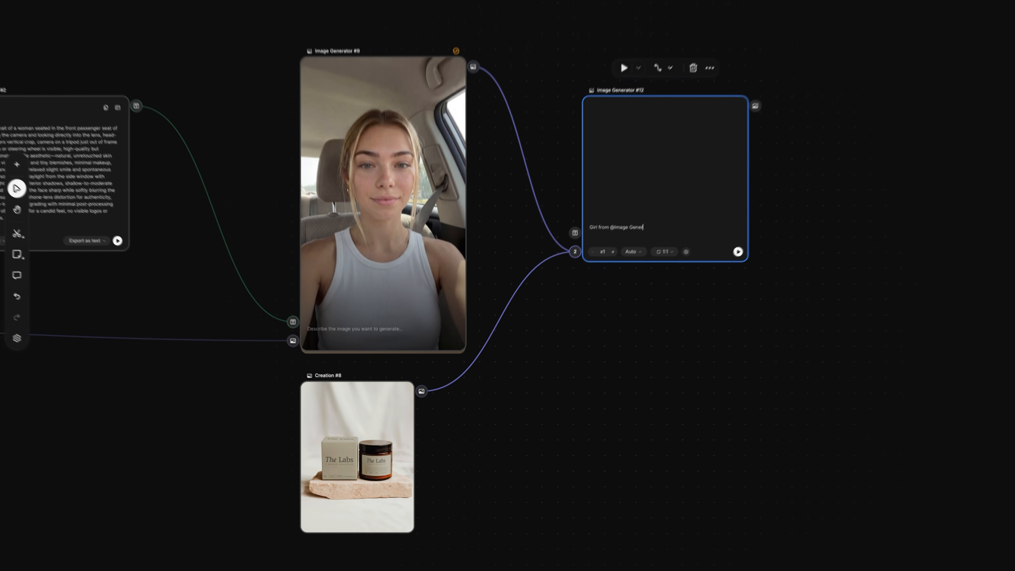
- Generate a 9:16 Google Nano Banana image of the girl in her car showing the camera the product box in one hand and the bottle in the other
type("ator #9 inside her car h")
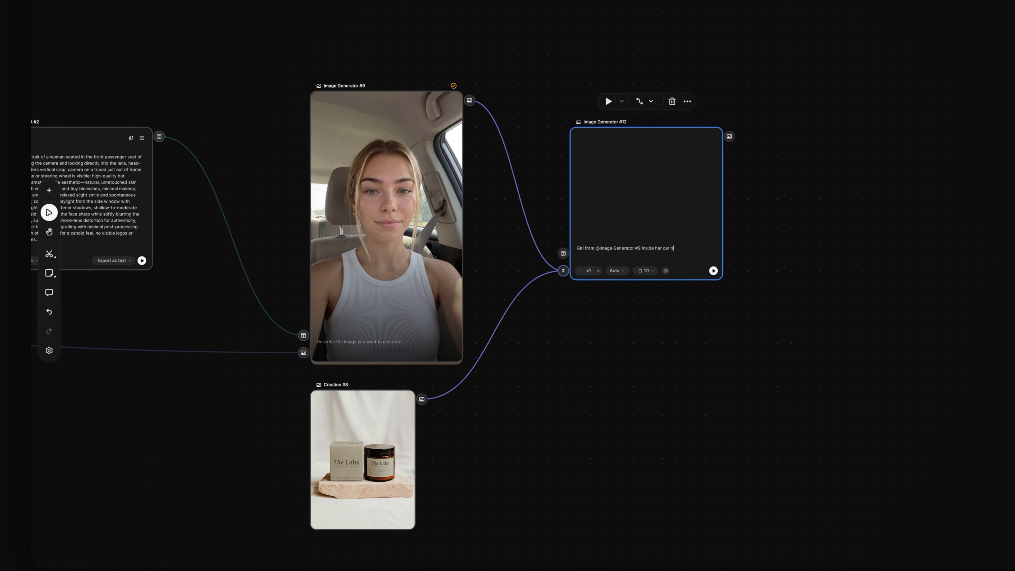
type("olding the box of @Creation #8 in one hand and the bottle with the other hand, showing them to the camera")
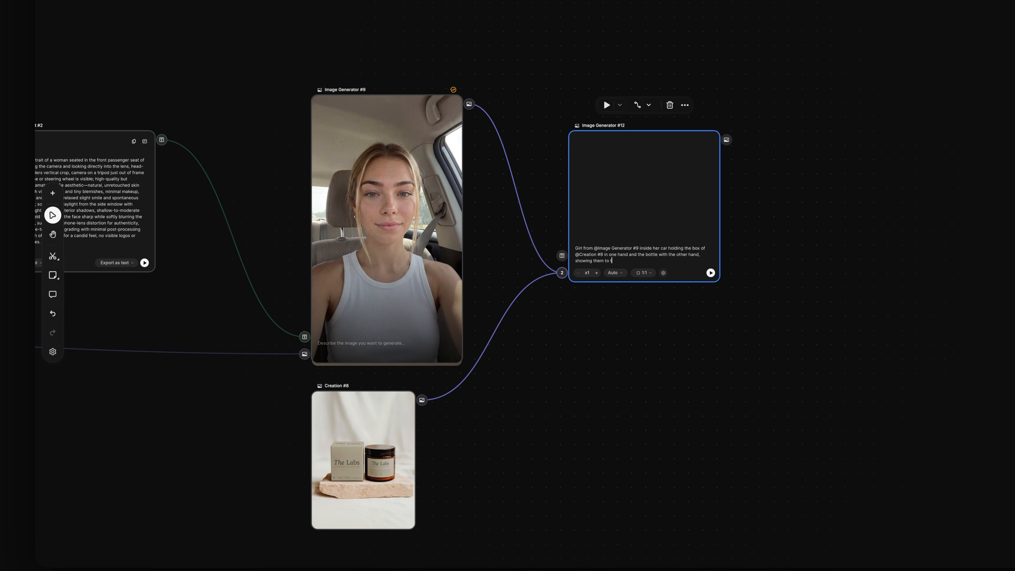
left_click(674, 261)
left_click(684, 368)
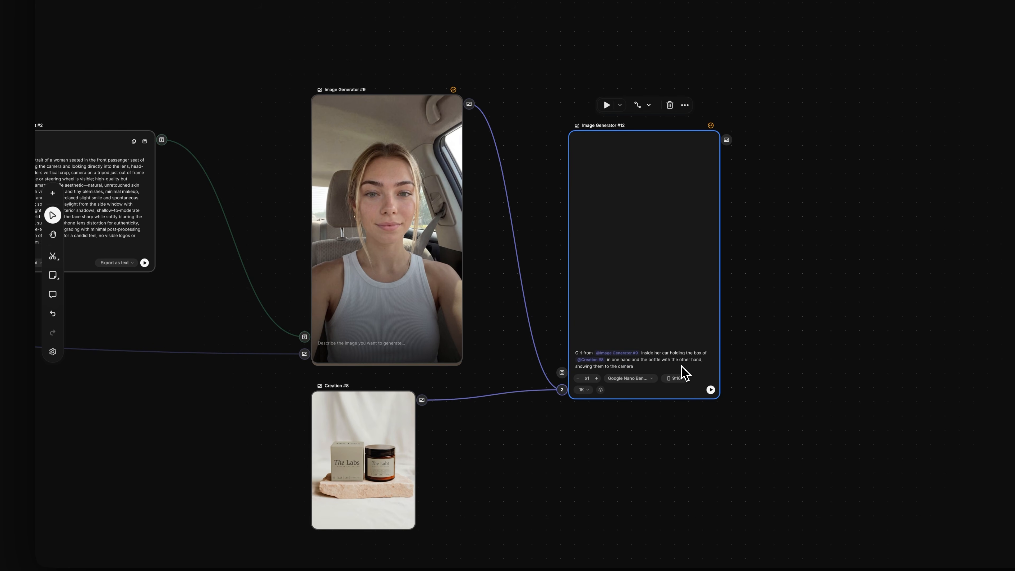
left_click(711, 390)
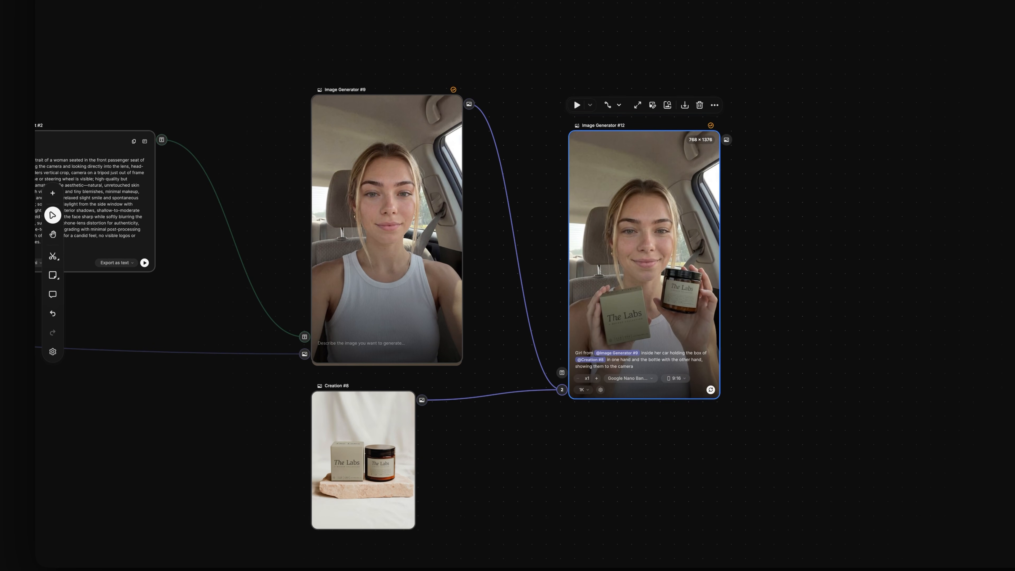
- Connect the product selfie to a new Assistant and generate a TikTok-style video prompt of her showing the box and bottle, opening it and explaining the vitamin supplement
left_click_drag(729, 144, 744, 170)
left_click_drag(829, 235, 830, 236)
left_click(862, 350)
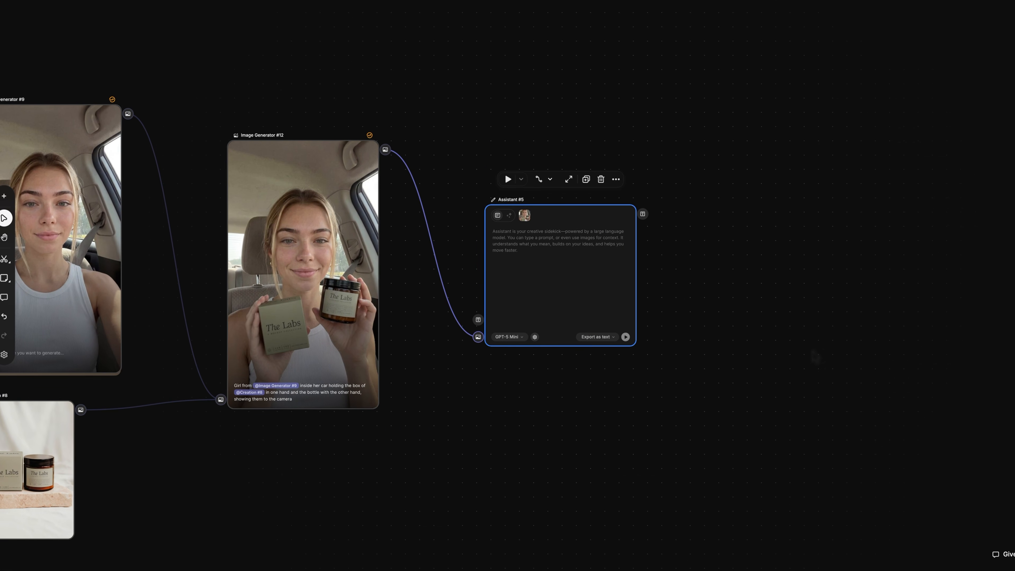
type("A prompt fo")
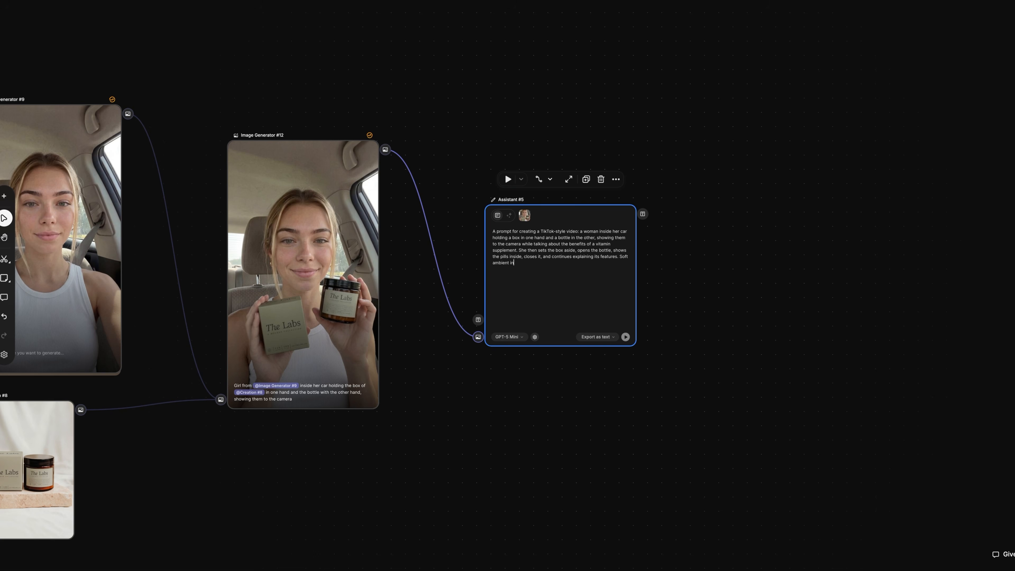
left_click(626, 337)
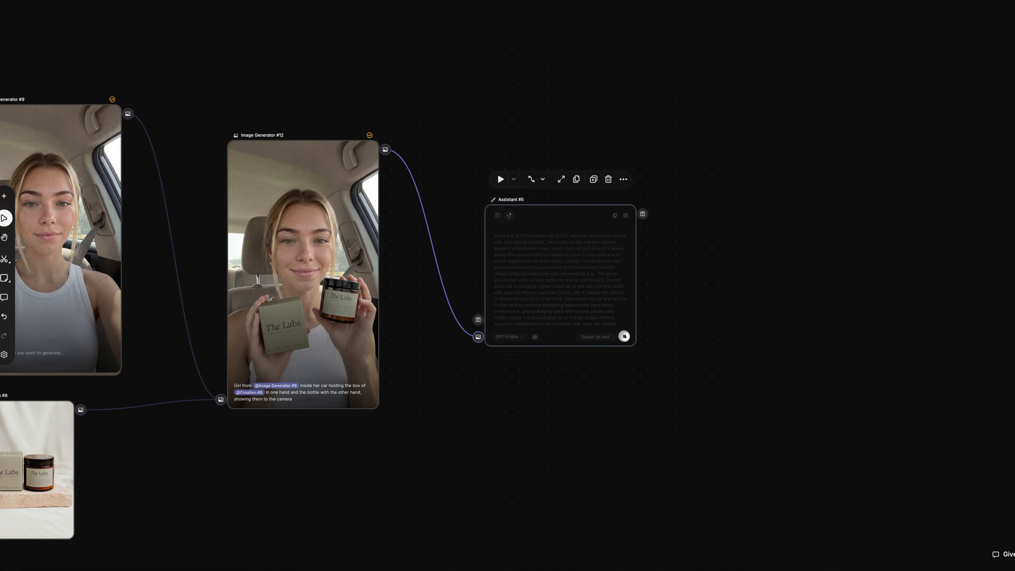
- Add a Video Generator from the Assistant's text output and connect the product selfie to its first image input
left_click_drag(777, 300, 776, 300)
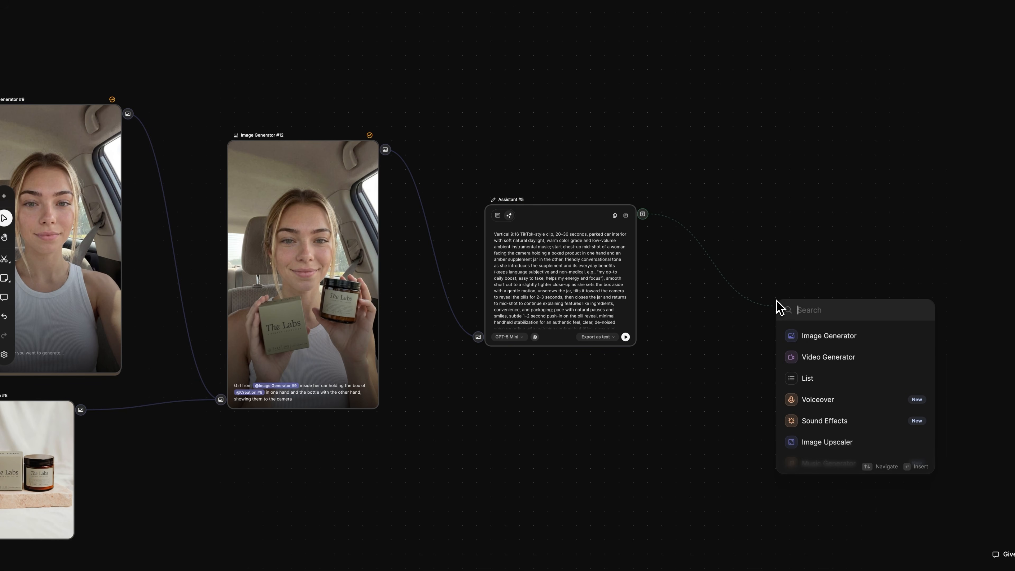
left_click(814, 359)
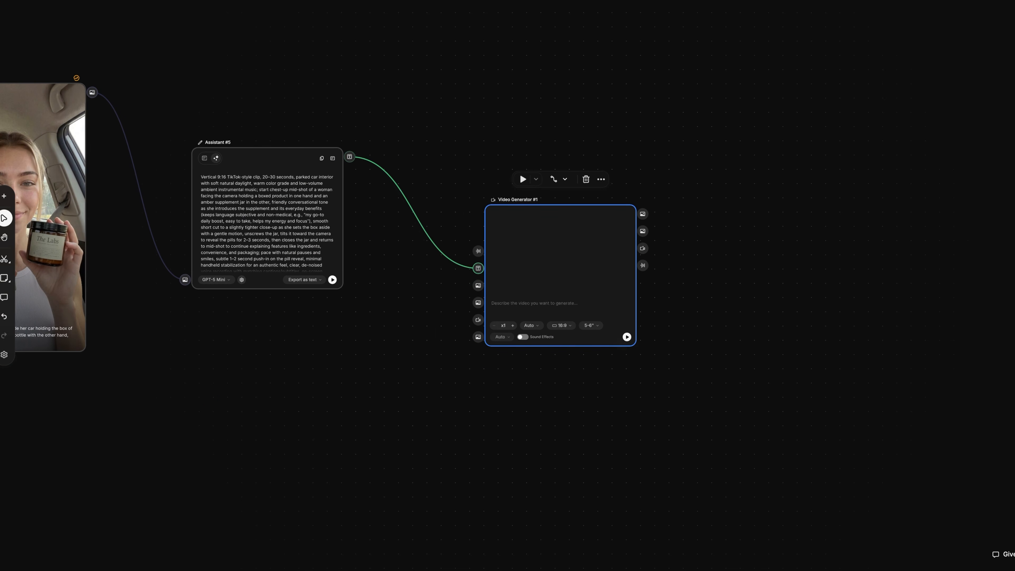
left_click_drag(92, 92, 292, 250)
left_click_drag(487, 298, 481, 292)
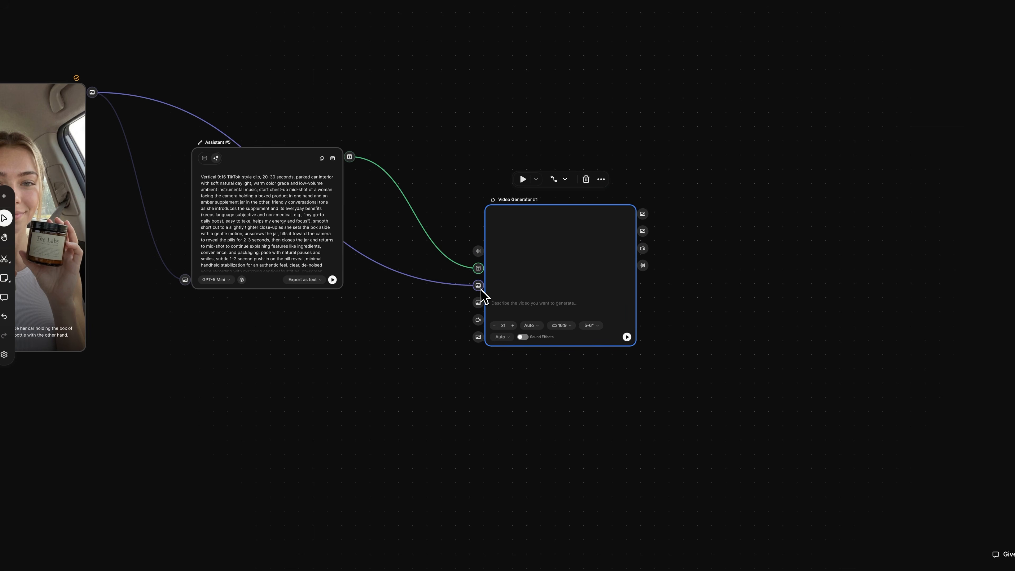
- Set the Video Generator to the Kling 3.0 model, choose its duration and resolution, and generate the video
left_click(531, 326)
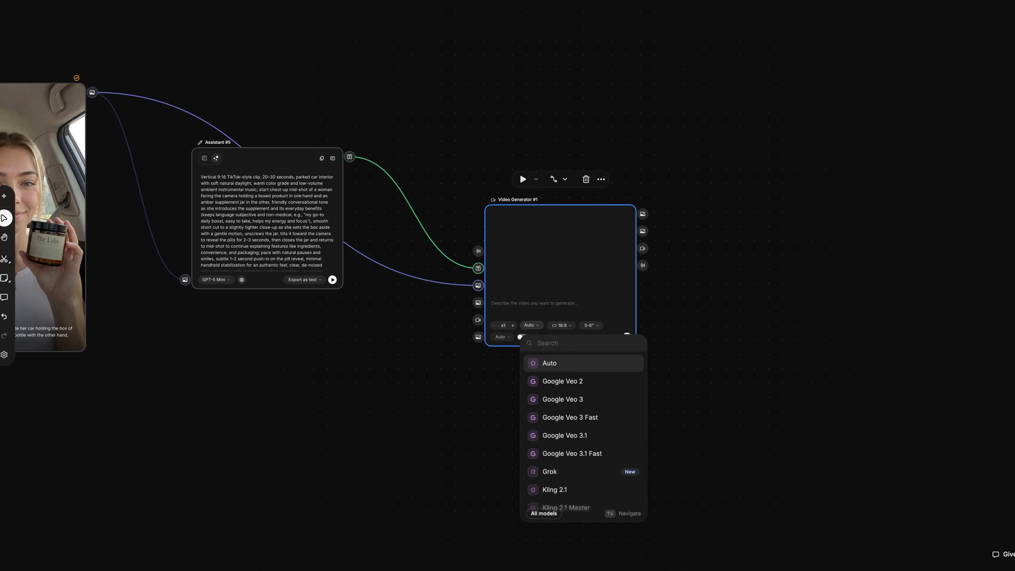
type("kl")
left_click(562, 450)
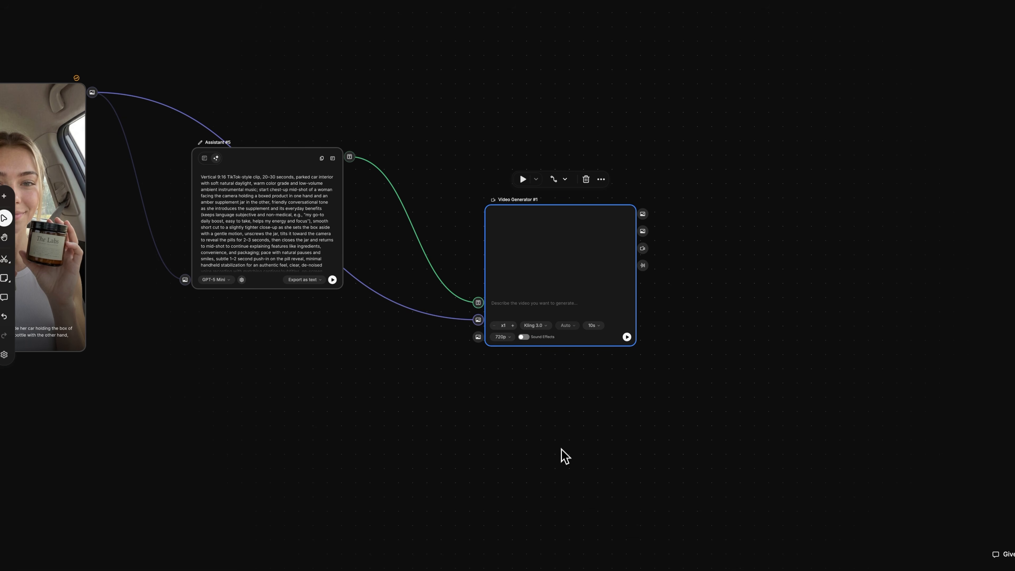
left_click(592, 334)
left_click(593, 334)
left_click(502, 337)
left_click(509, 373)
left_click(627, 337)
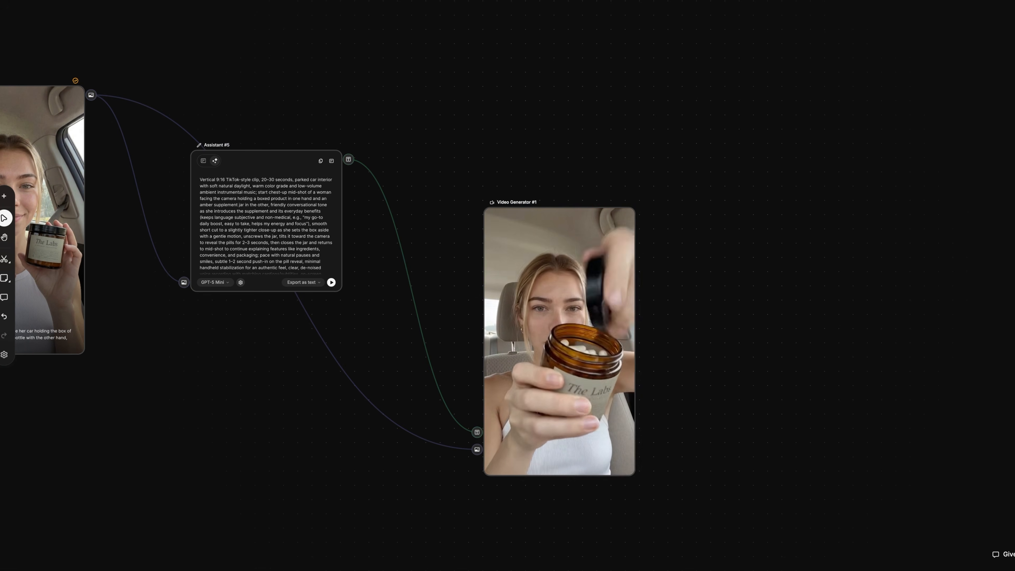
- Group the nodes from the car selfie and product photo through to the generated video, and color the group red
scroll(493, 492, "down", 5)
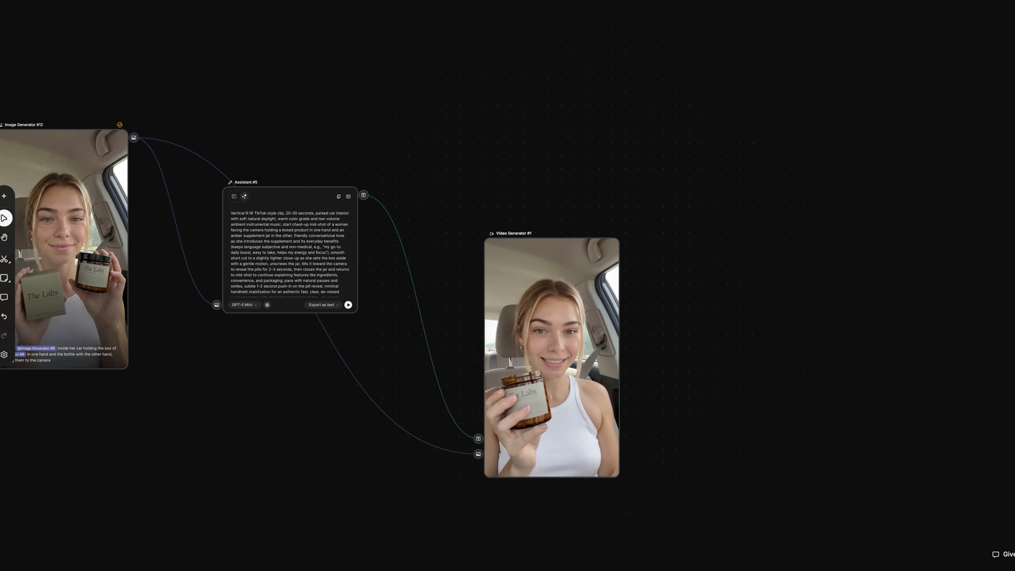
scroll(643, 458, "down", 1)
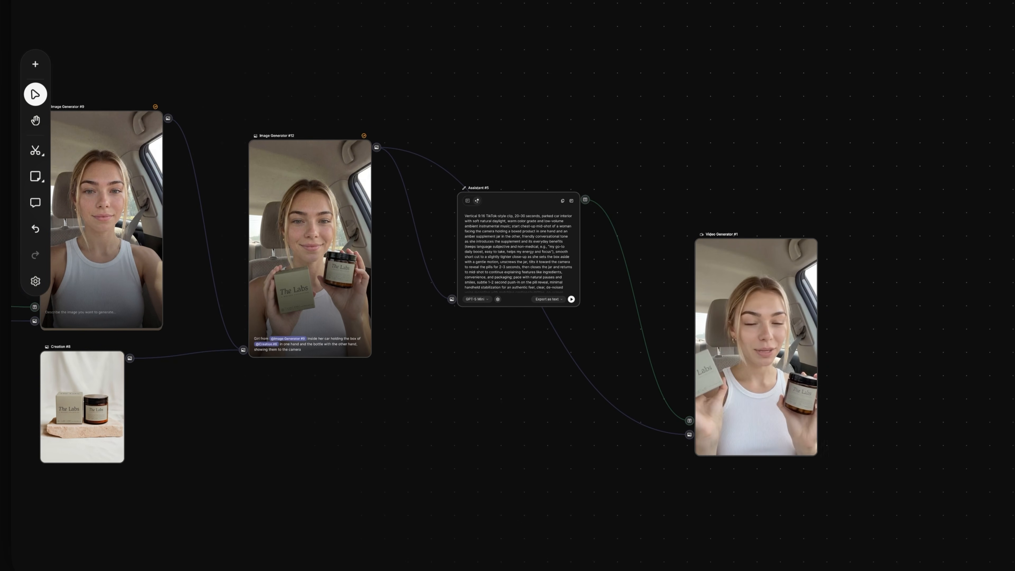
left_click_drag(859, 486, 87, 124)
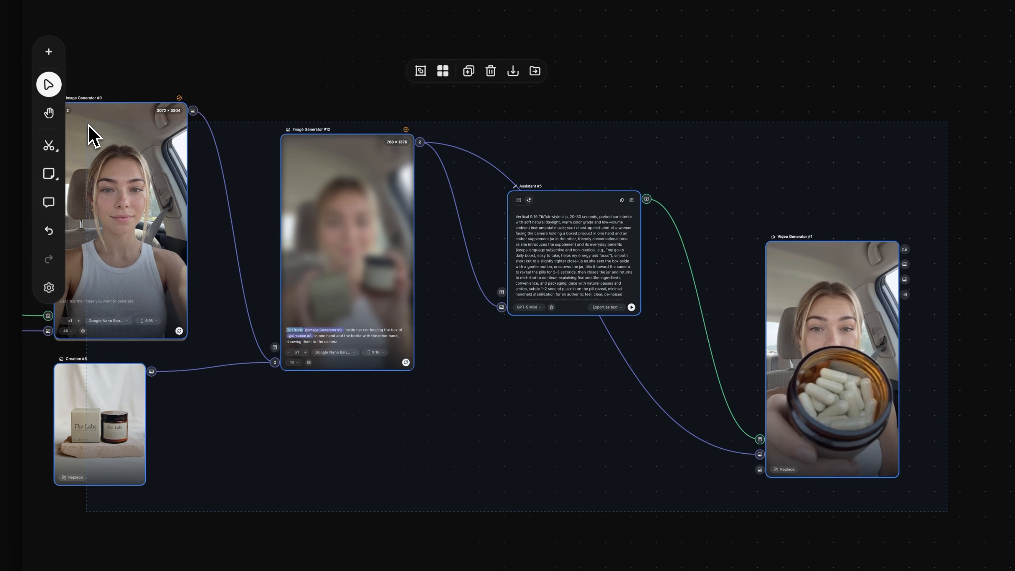
scroll(88, 124, "right", 1)
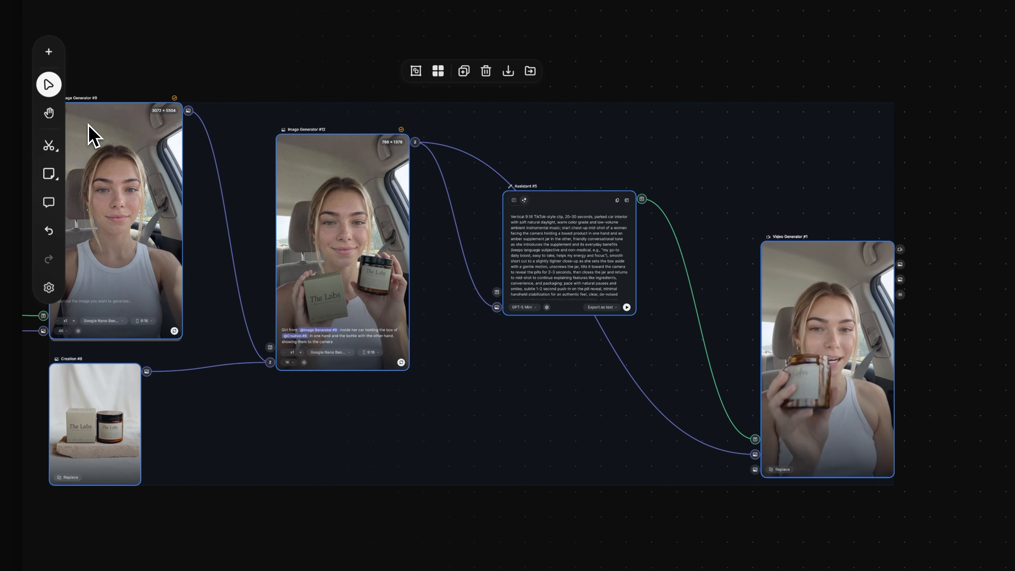
scroll(88, 124, "left", 3)
scroll(519, 296, "left", 3)
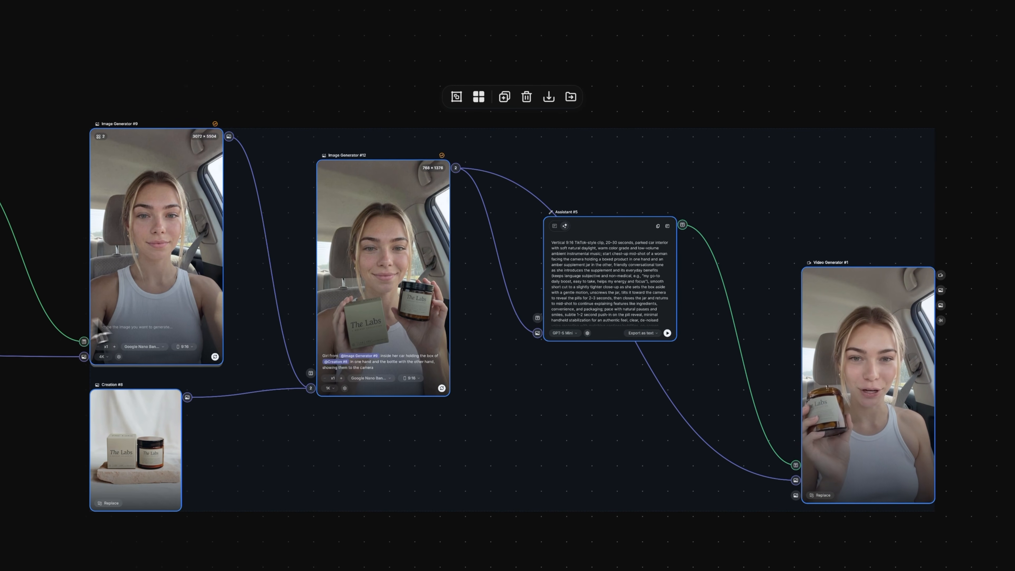
left_click(456, 97)
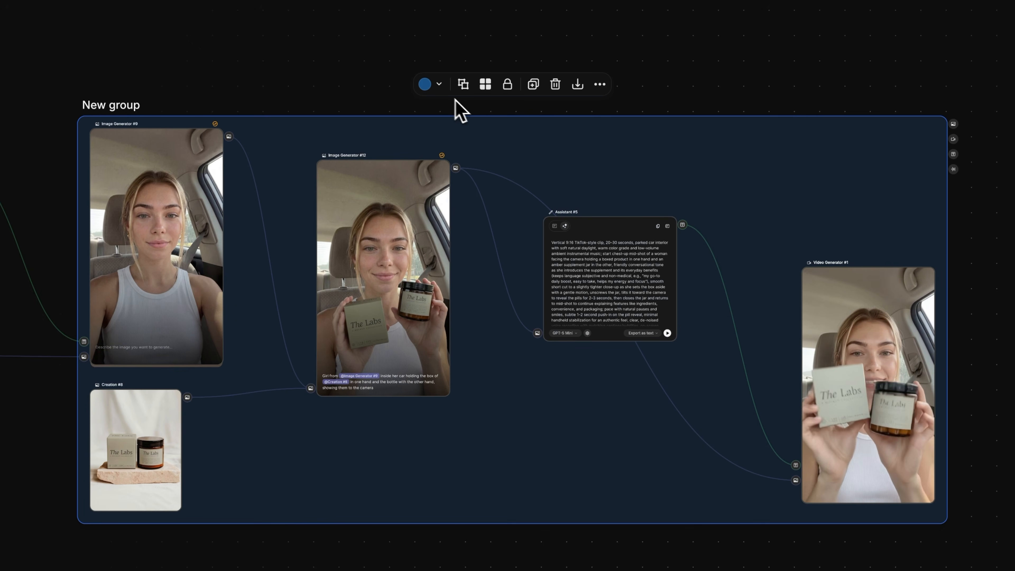
left_click(425, 84)
left_click(393, 51)
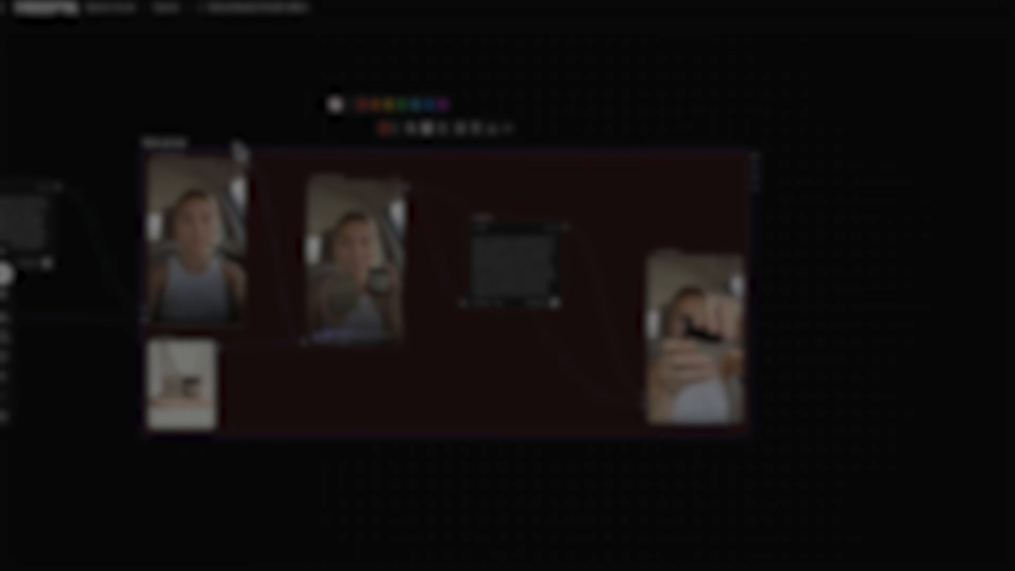